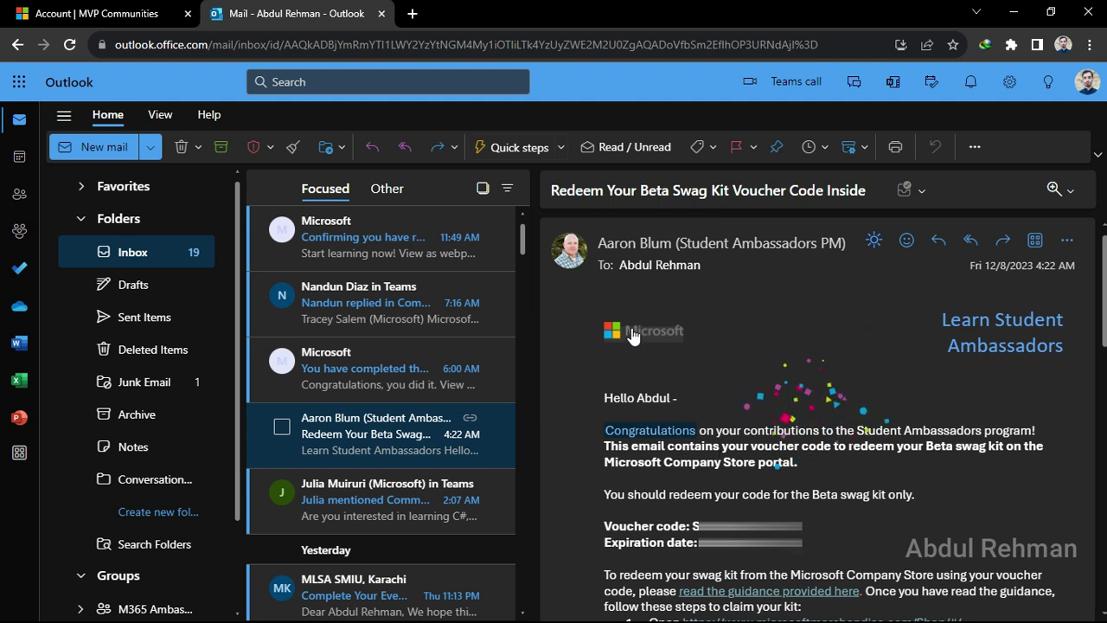
Open the Microsoft Merchandise Store link from the Beta swag kit voucher email in a new tab and switch to it.
{"action": "mouse_move", "coordinate": [657, 429]}
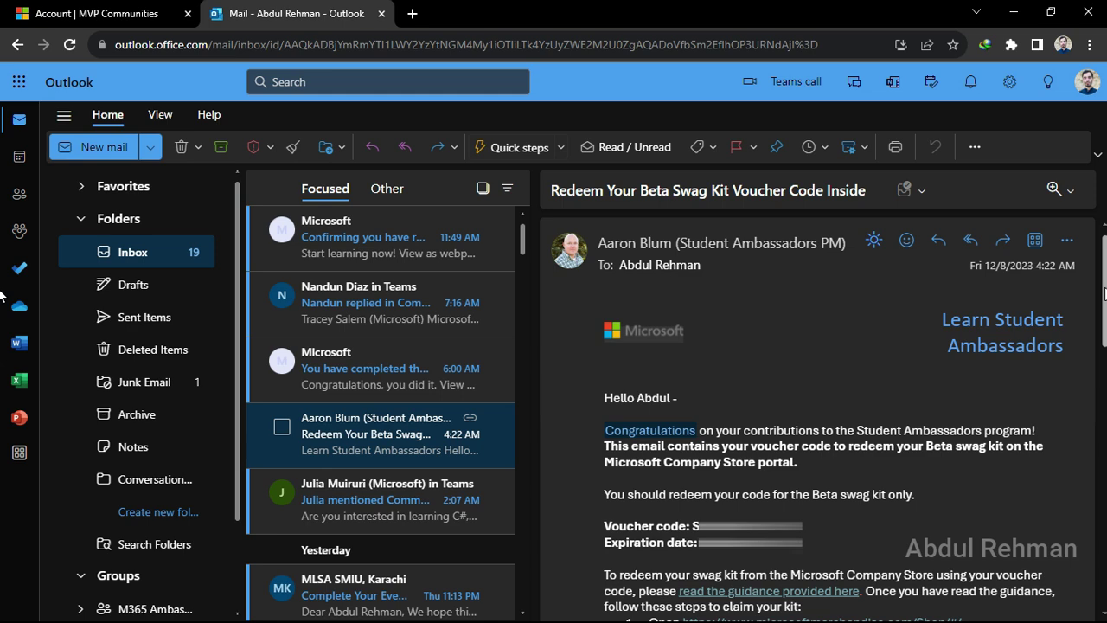
{"action": "scroll", "coordinate": [804, 371], "scroll_direction": "down", "scroll_amount": 3}
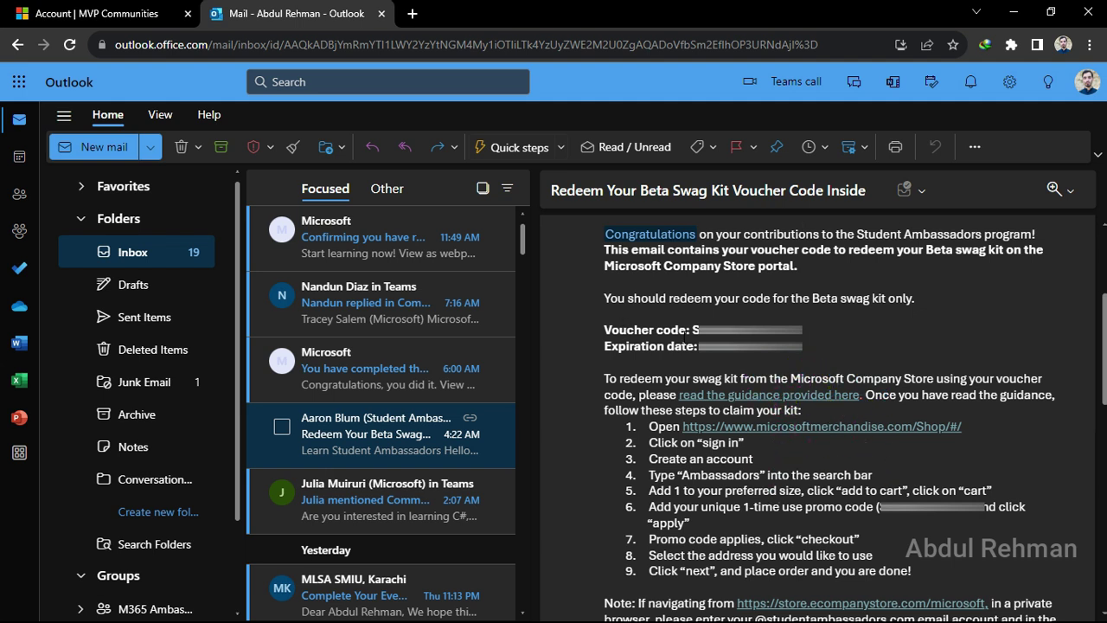
{"action": "left_click_drag", "start_coordinate": [603, 333], "coordinate": [802, 346]}
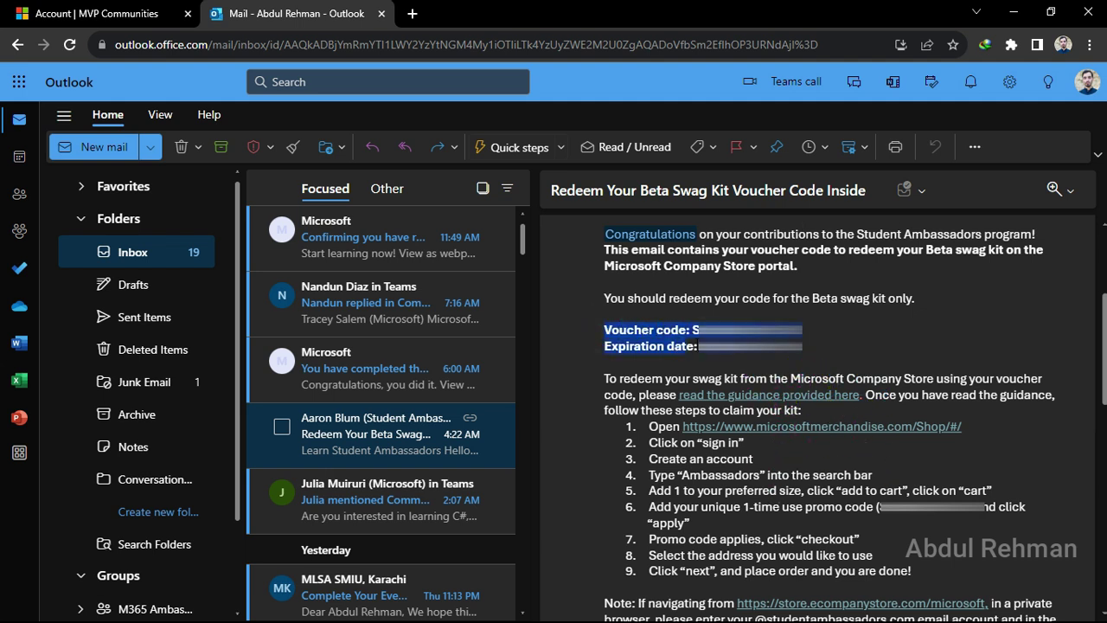
{"action": "left_click", "coordinate": [807, 342]}
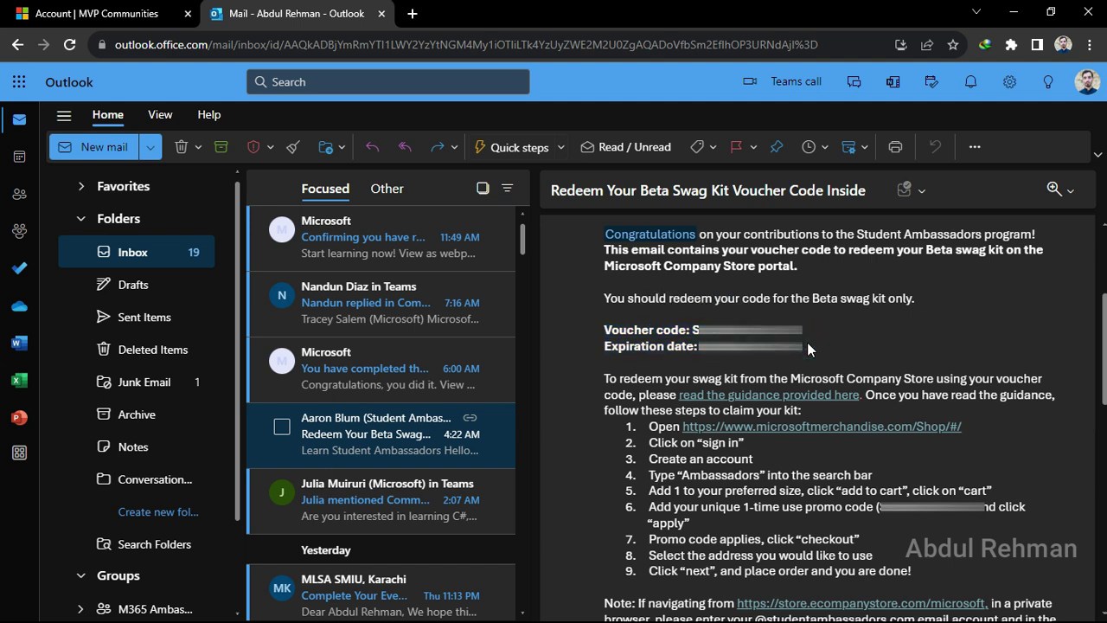
{"action": "scroll", "coordinate": [807, 341], "scroll_direction": "down", "scroll_amount": 1}
{"action": "right_click", "coordinate": [765, 391]}
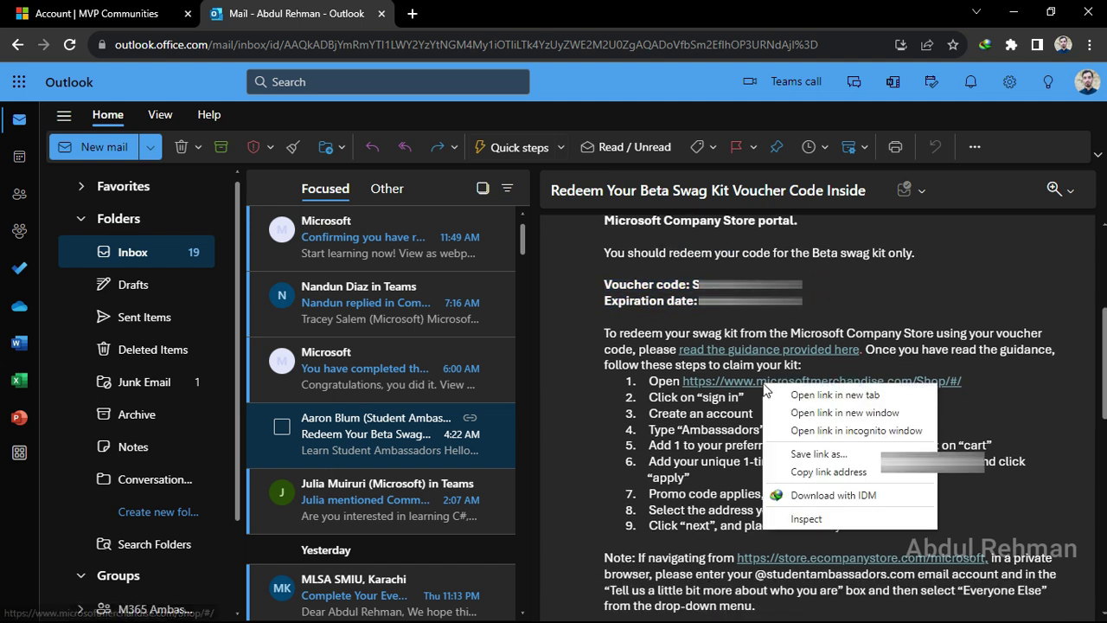
{"action": "left_click", "coordinate": [841, 394]}
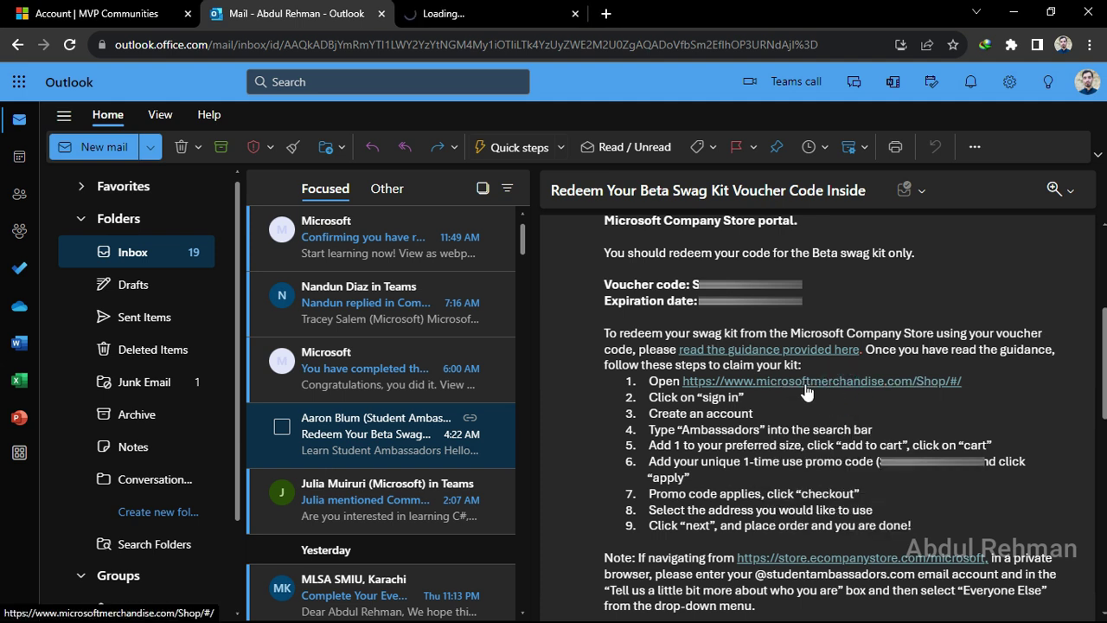
{"action": "left_click", "coordinate": [477, 16]}
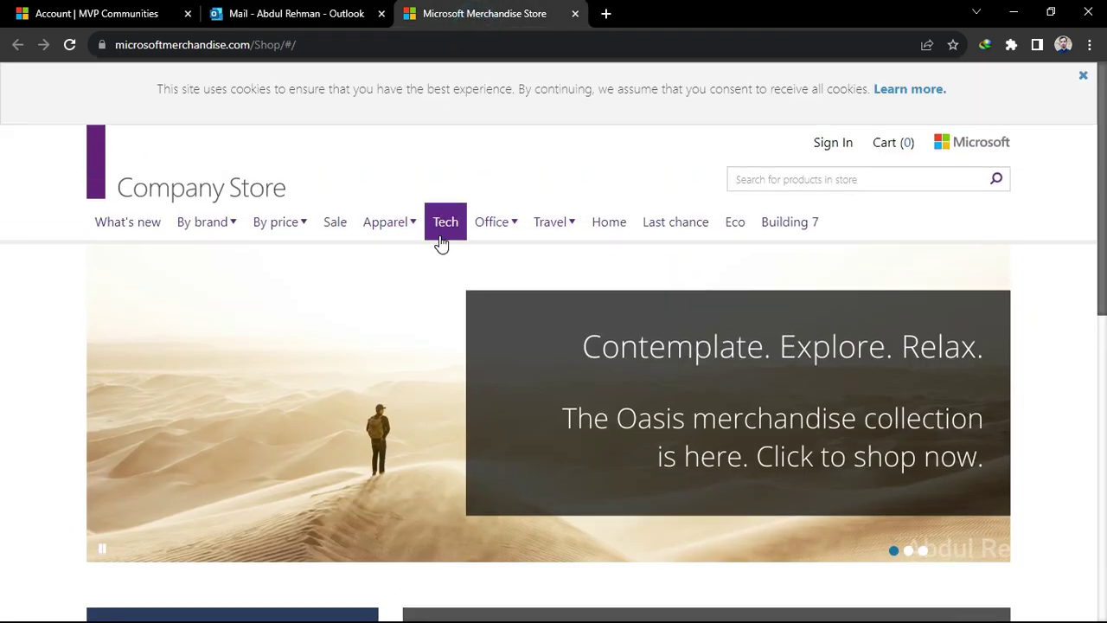
Dismiss the store's cookie notice and open the new account registration form from the sign-in page.
{"action": "left_click", "coordinate": [1083, 78]}
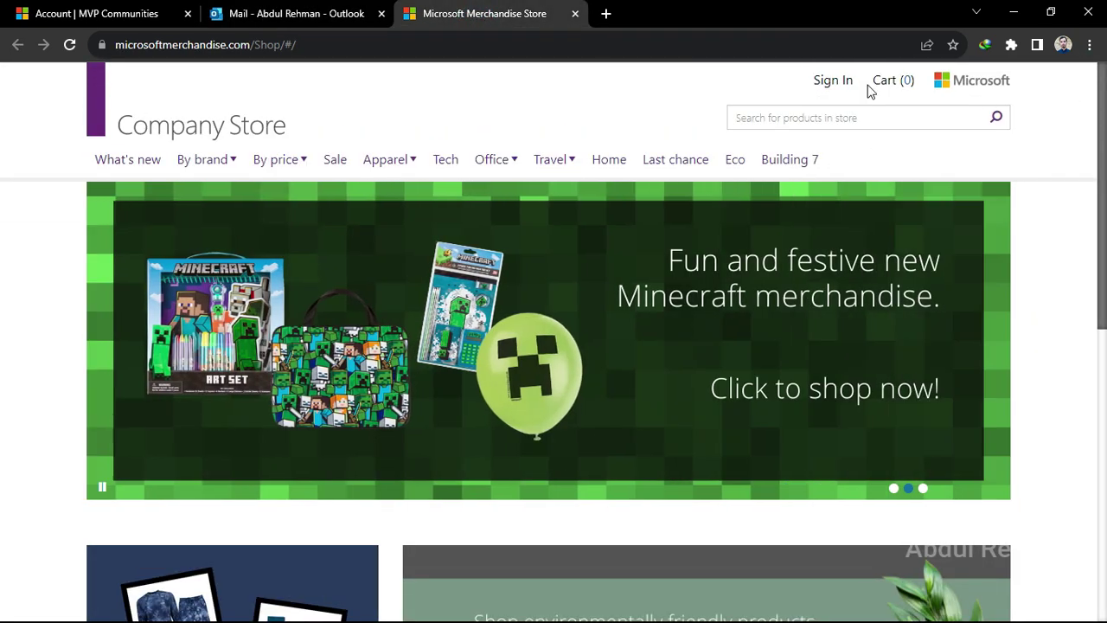
{"action": "left_click", "coordinate": [834, 81]}
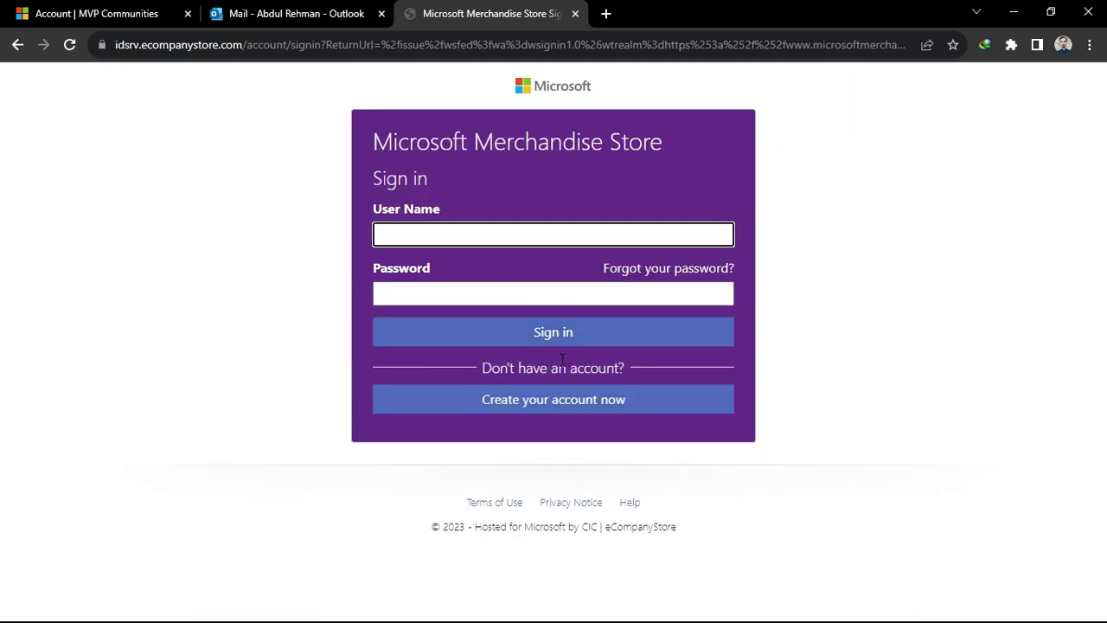
{"action": "left_click", "coordinate": [550, 405]}
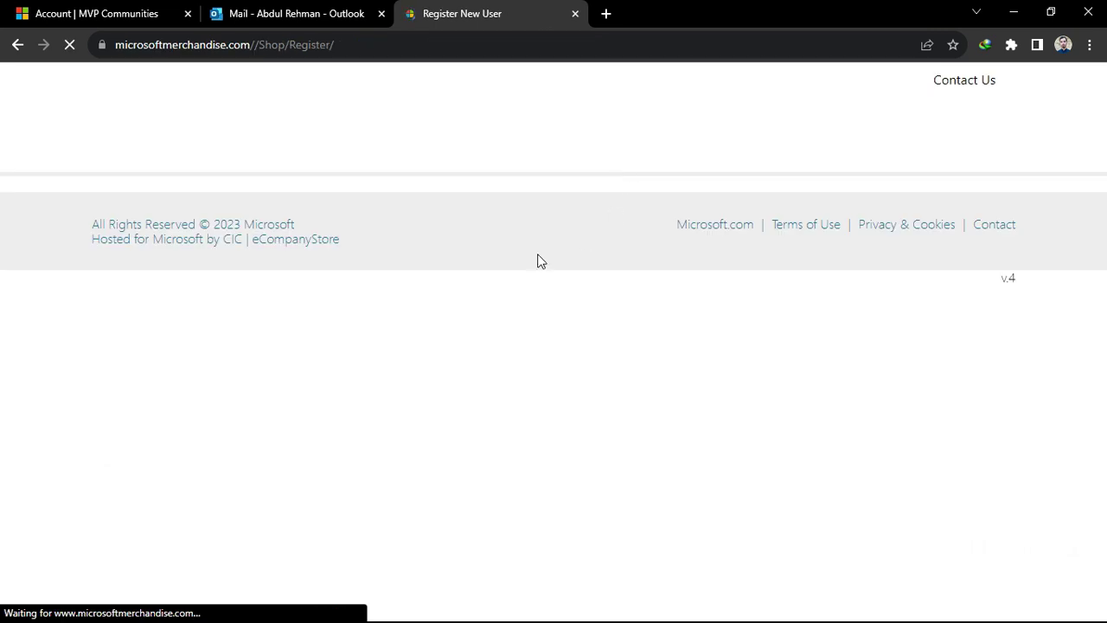
Review the Address section of the Edit Profile page in the MVP Communities account.
{"action": "left_click", "coordinate": [130, 12]}
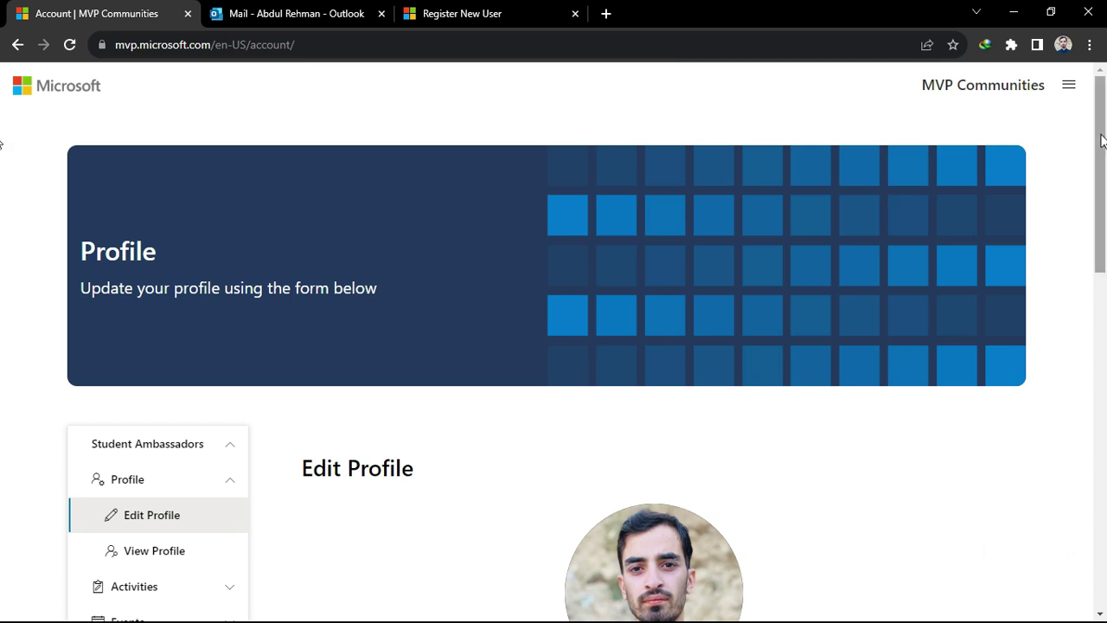
{"action": "left_click_drag", "start_coordinate": [1102, 165], "coordinate": [1086, 405]}
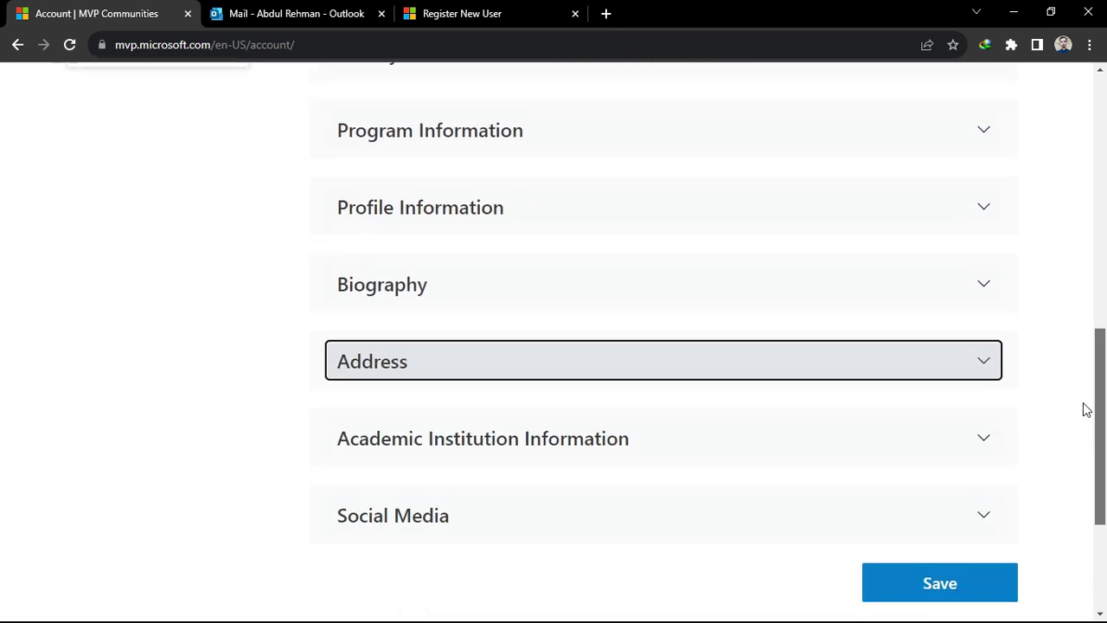
{"action": "scroll", "coordinate": [1087, 405], "scroll_direction": "down", "scroll_amount": 1}
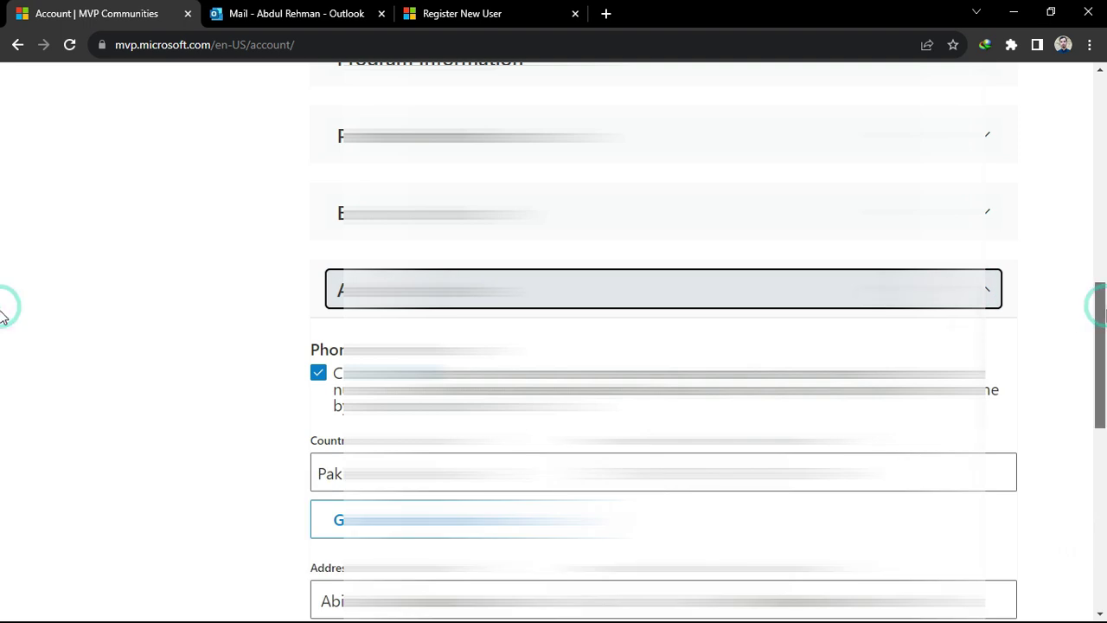
{"action": "scroll", "coordinate": [2, 346], "scroll_direction": "down", "scroll_amount": 3}
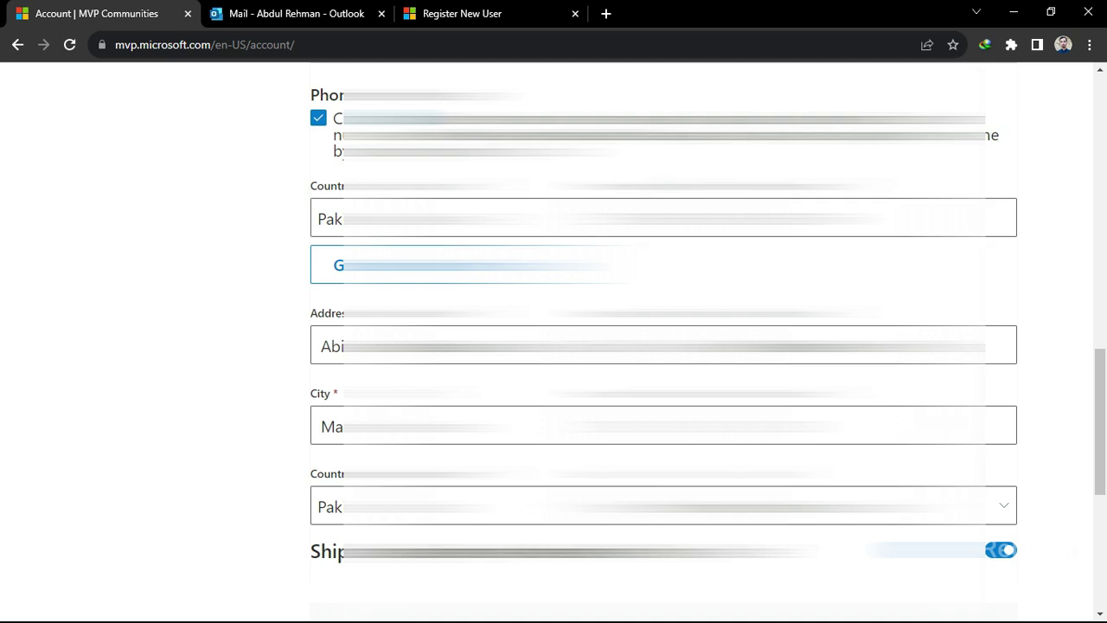
Return to the store's registration form, display the password rules and submit the form.
{"action": "key", "text": "ctrl+3"}
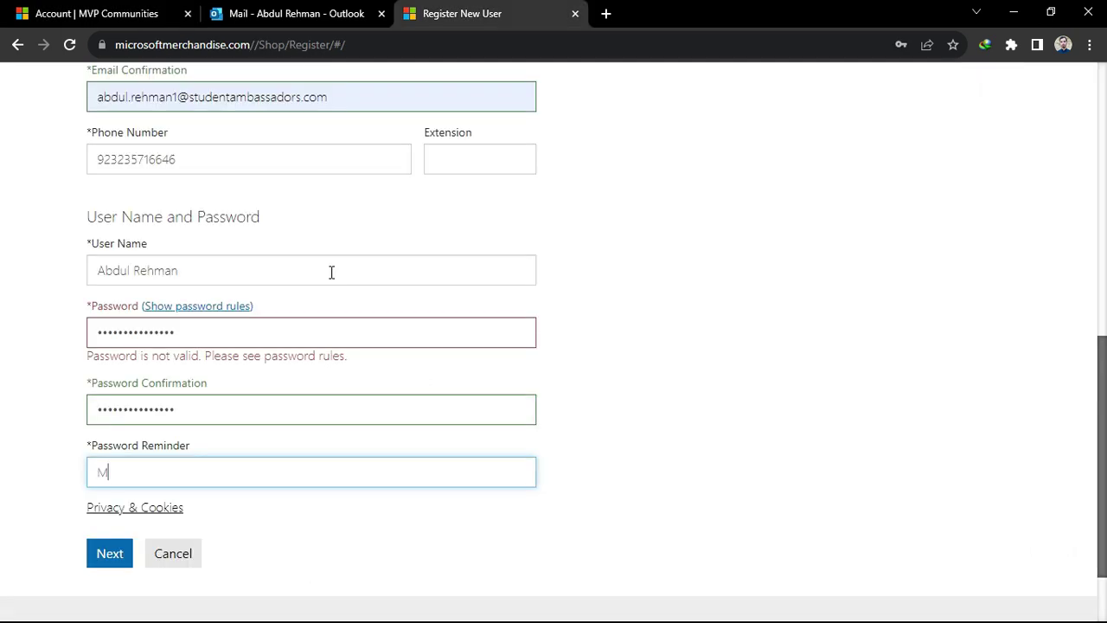
{"action": "left_click", "coordinate": [197, 305]}
{"action": "scroll", "coordinate": [5, 428], "scroll_direction": "down", "scroll_amount": 2}
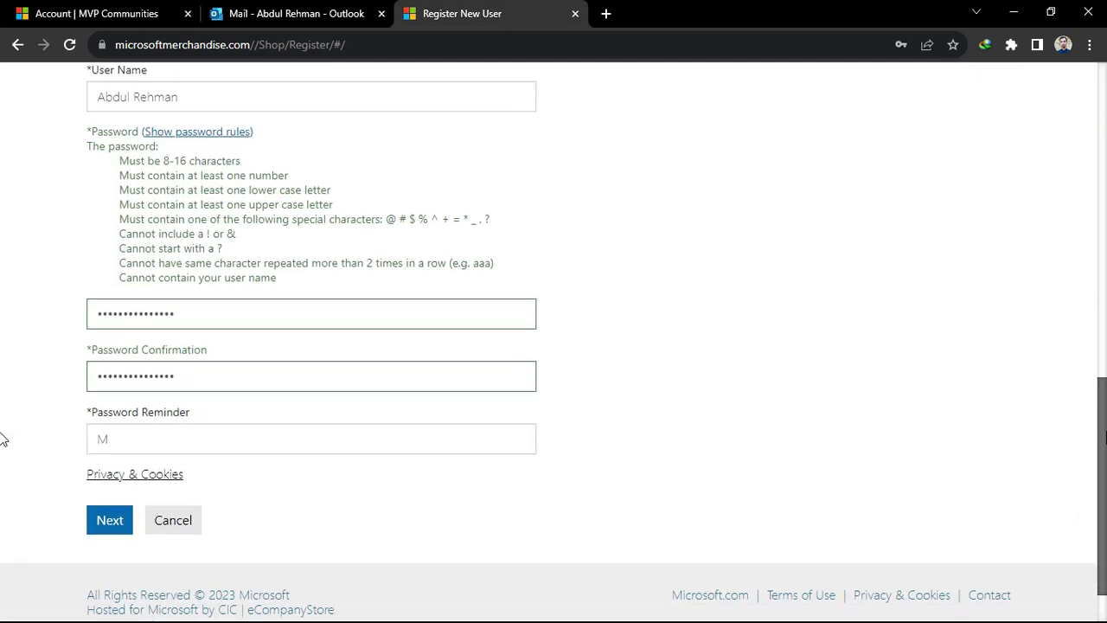
{"action": "scroll", "coordinate": [1100, 467], "scroll_direction": "down", "scroll_amount": 1}
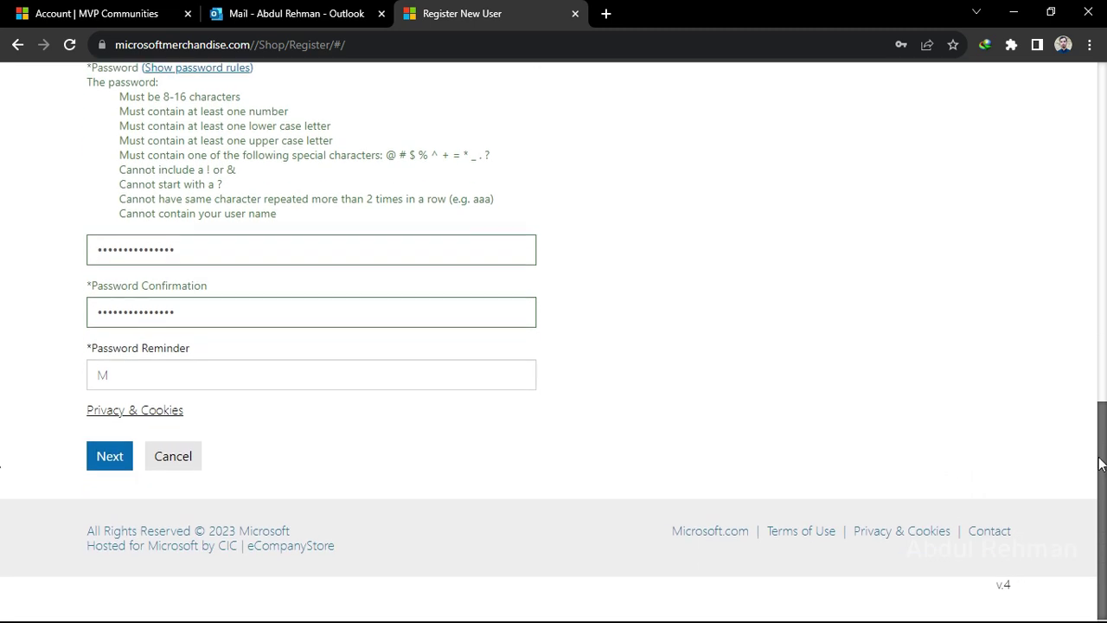
{"action": "left_click", "coordinate": [109, 459]}
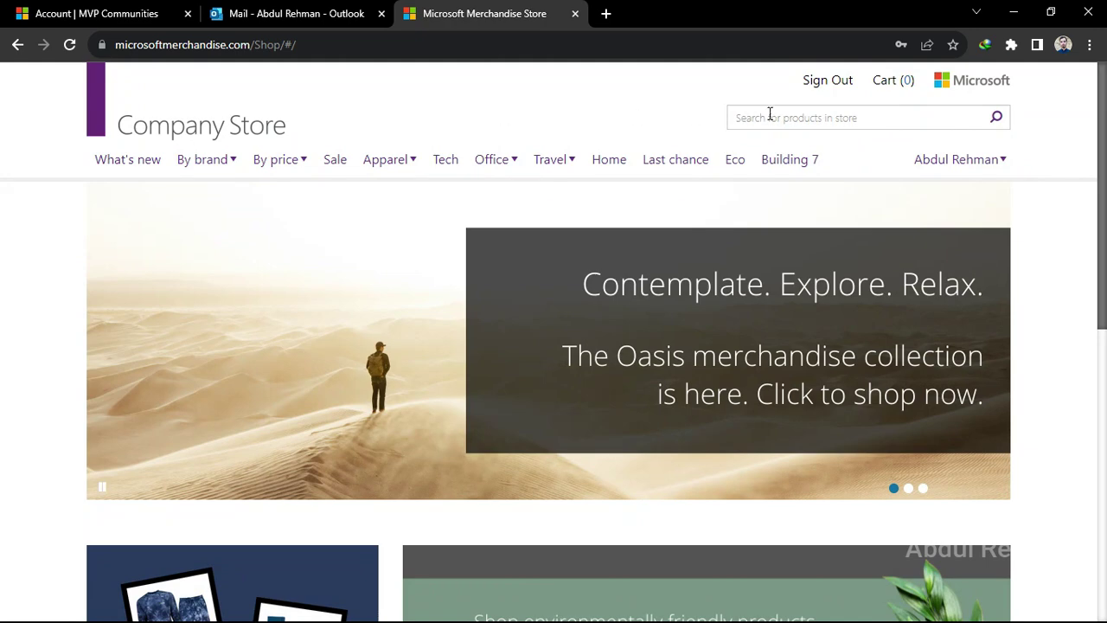
Search the store for "ambassador" and open the Beta Student Ambassadors Tee.
{"action": "left_click", "coordinate": [779, 120]}
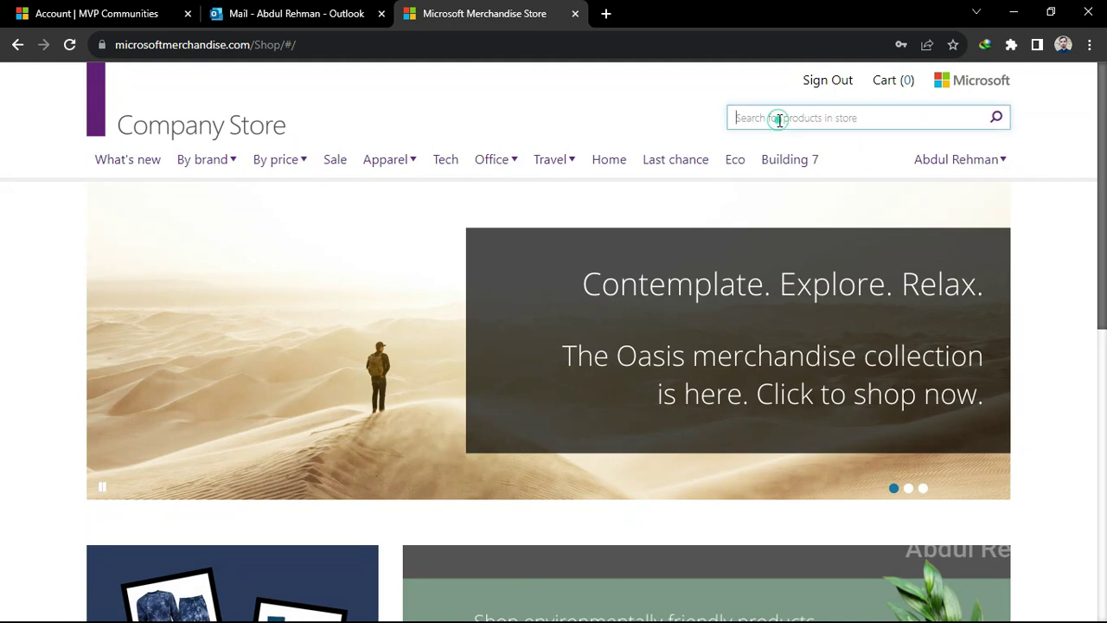
{"action": "type", "text": "ambassador"}
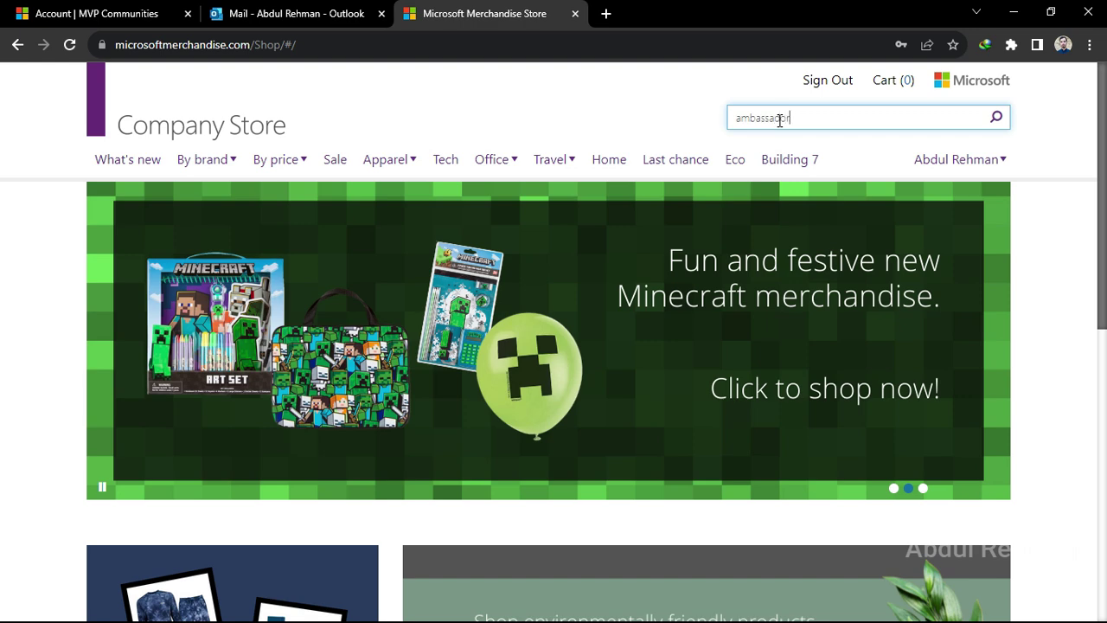
{"action": "key", "text": "Return"}
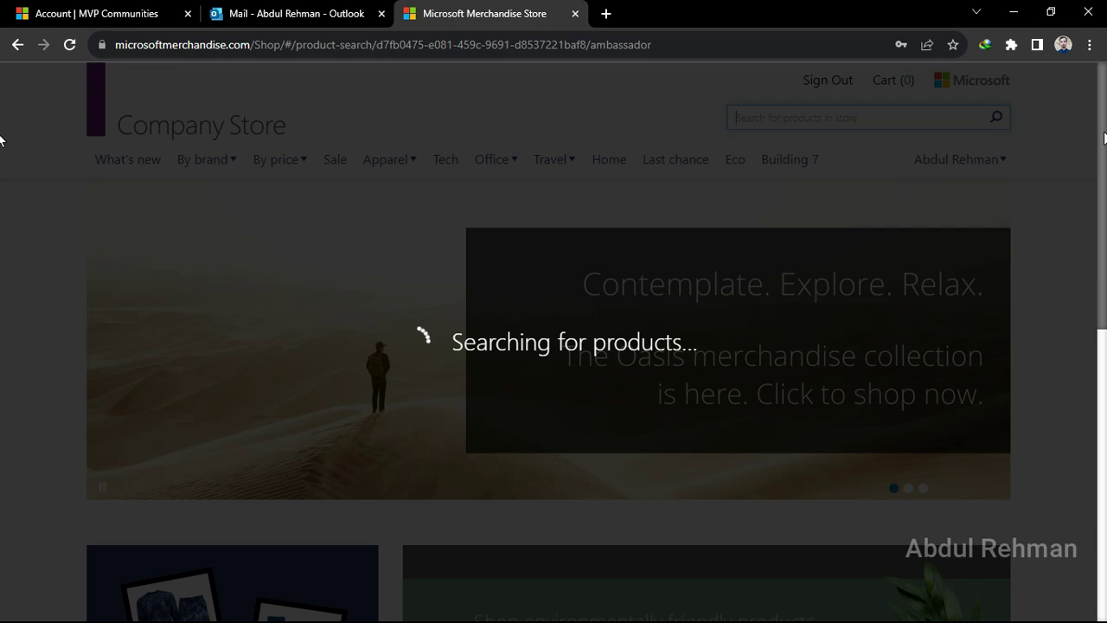
{"action": "scroll", "coordinate": [0, 138], "scroll_direction": "down", "scroll_amount": 6}
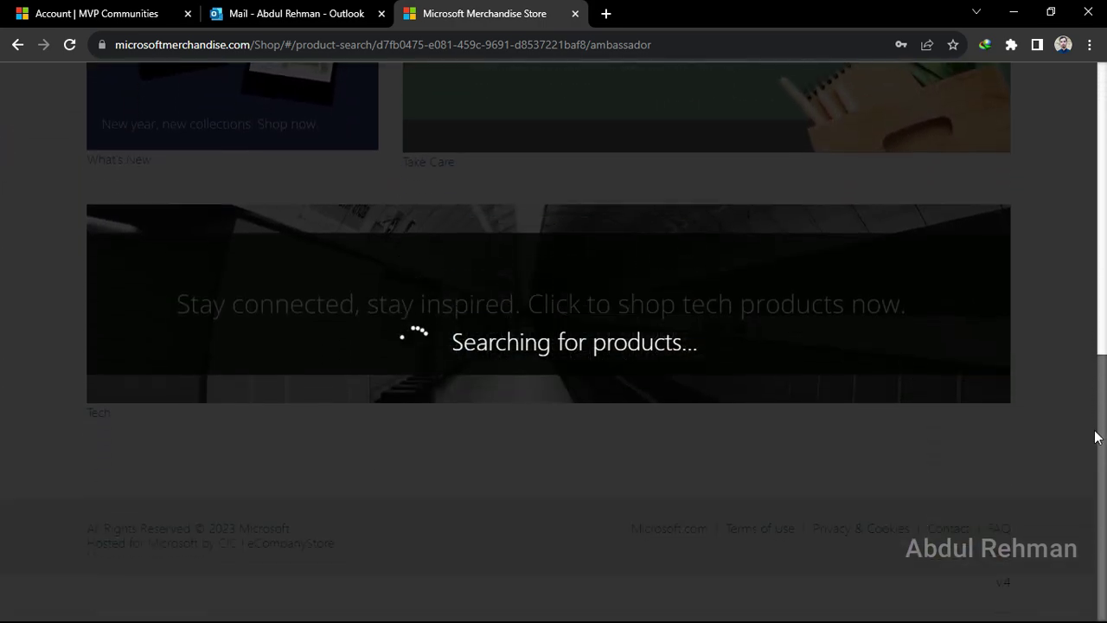
{"action": "left_click_drag", "start_coordinate": [1095, 438], "coordinate": [1103, 207]}
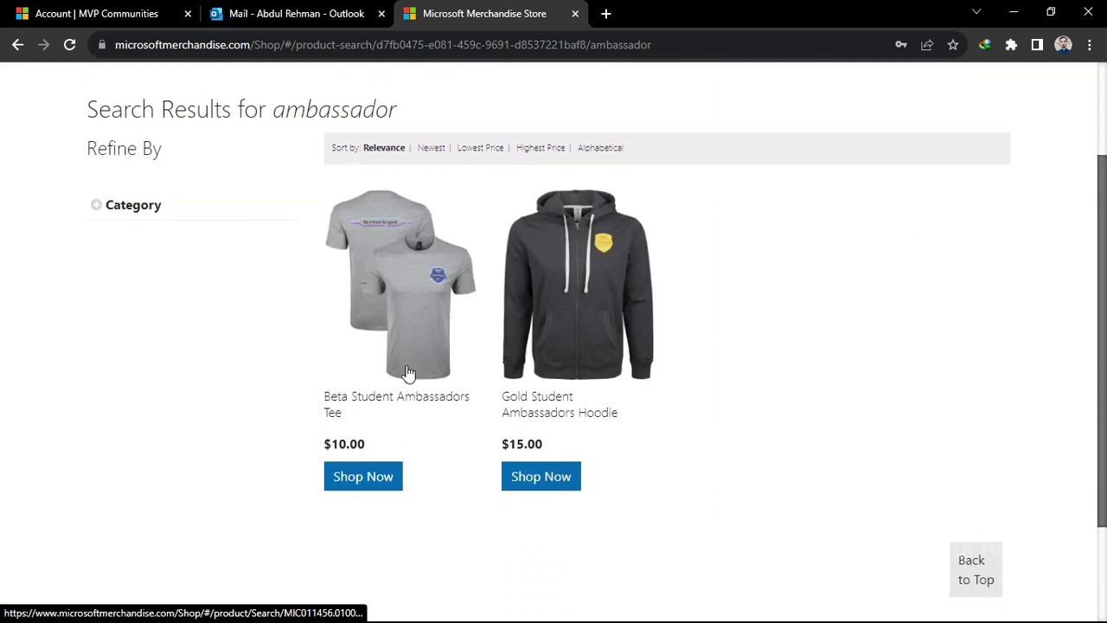
{"action": "left_click", "coordinate": [385, 321]}
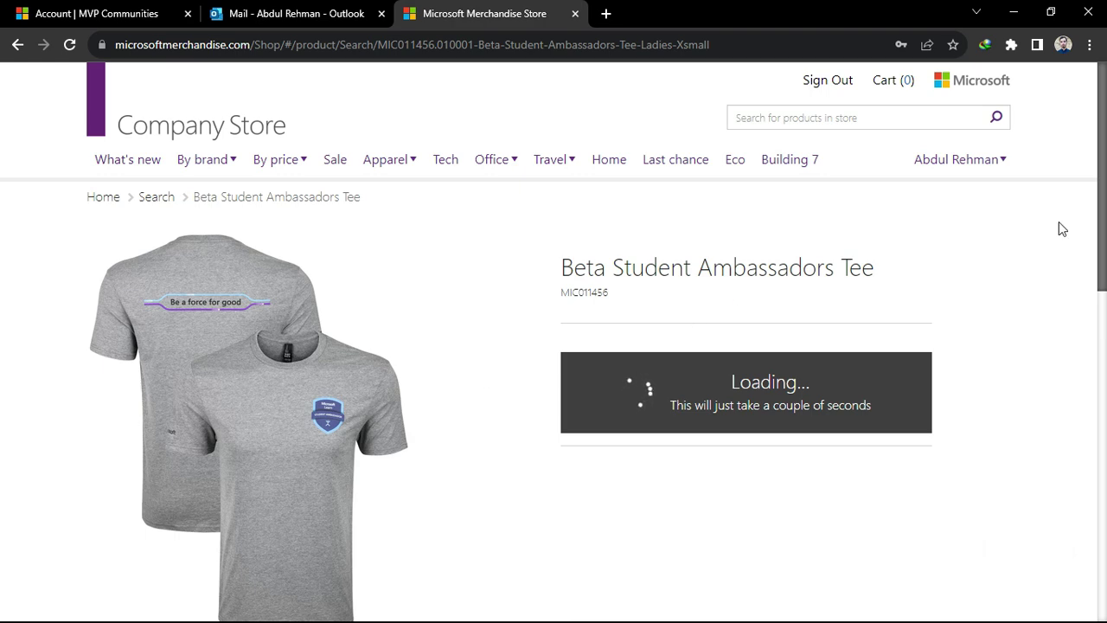
Add one Ladies Medium Beta Student Ambassadors Tee to the cart and open the cart.
{"action": "scroll", "coordinate": [2, 187], "scroll_direction": "down", "scroll_amount": 2}
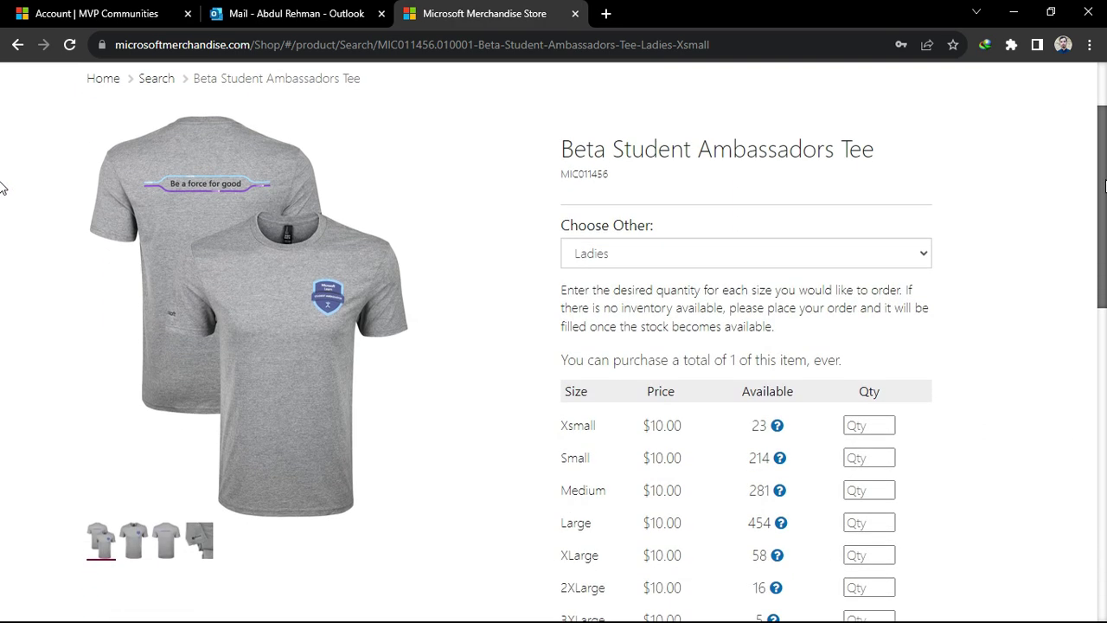
{"action": "scroll", "coordinate": [887, 284], "scroll_direction": "down", "scroll_amount": 2}
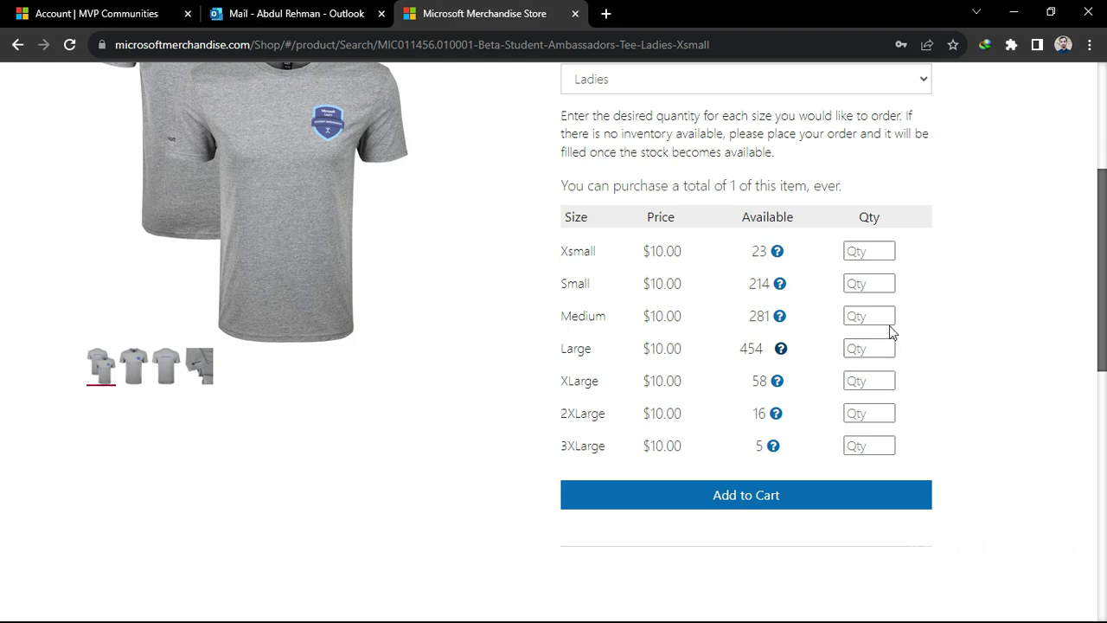
{"action": "left_click", "coordinate": [887, 312]}
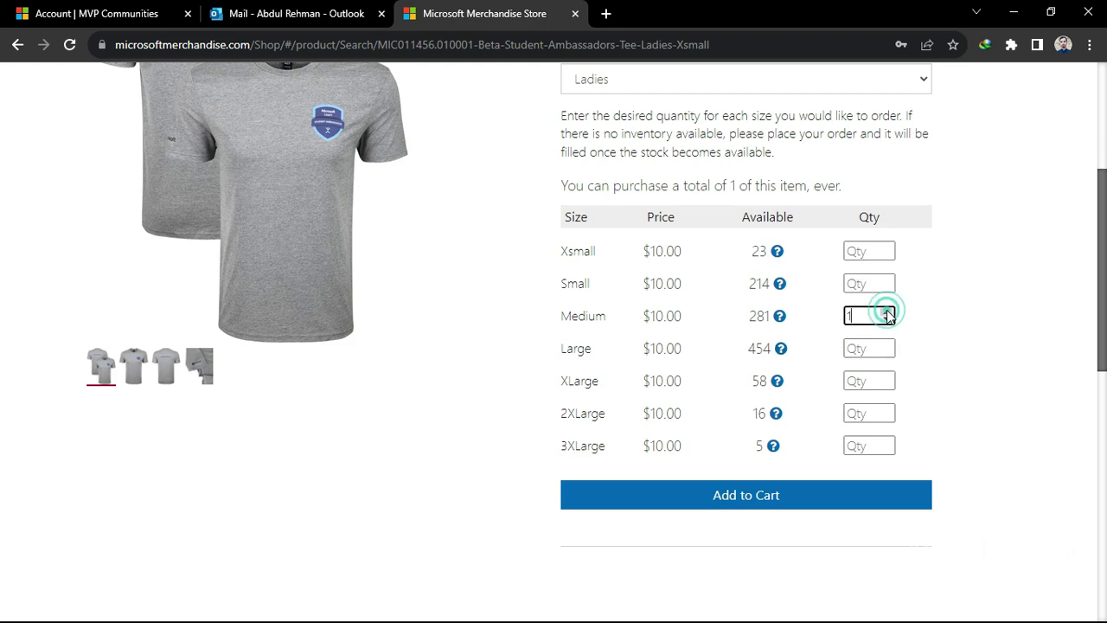
{"action": "left_click", "coordinate": [742, 496]}
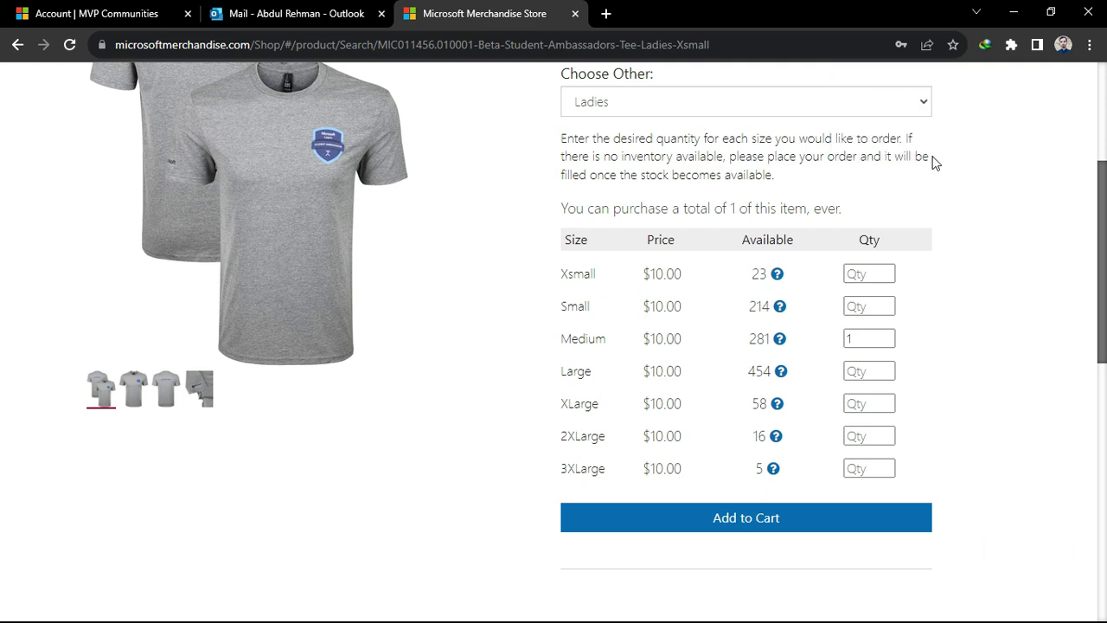
{"action": "left_click_drag", "start_coordinate": [1100, 214], "coordinate": [1100, 97]}
{"action": "left_click", "coordinate": [829, 80]}
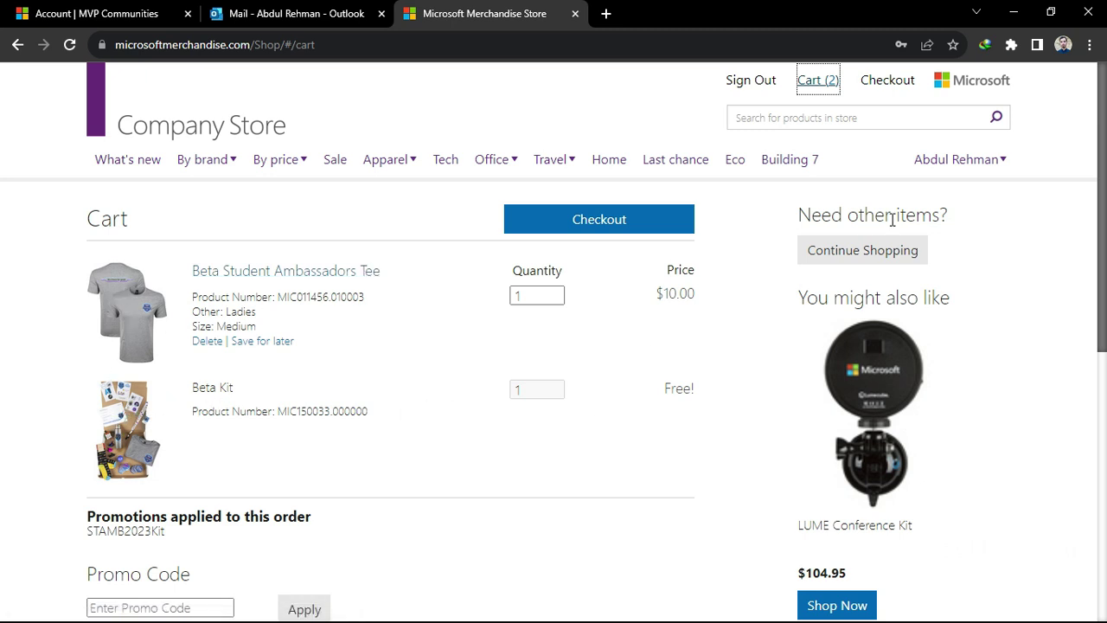
Copy the voucher code from the Outlook email, apply it as the store cart's promo code and dismiss the notification.
{"action": "right_click", "coordinate": [1102, 211]}
{"action": "key", "text": "Escape"}
{"action": "left_click_drag", "start_coordinate": [1102, 182], "coordinate": [697, 373]}
{"action": "key", "text": "ctrl+shift+Tab"}
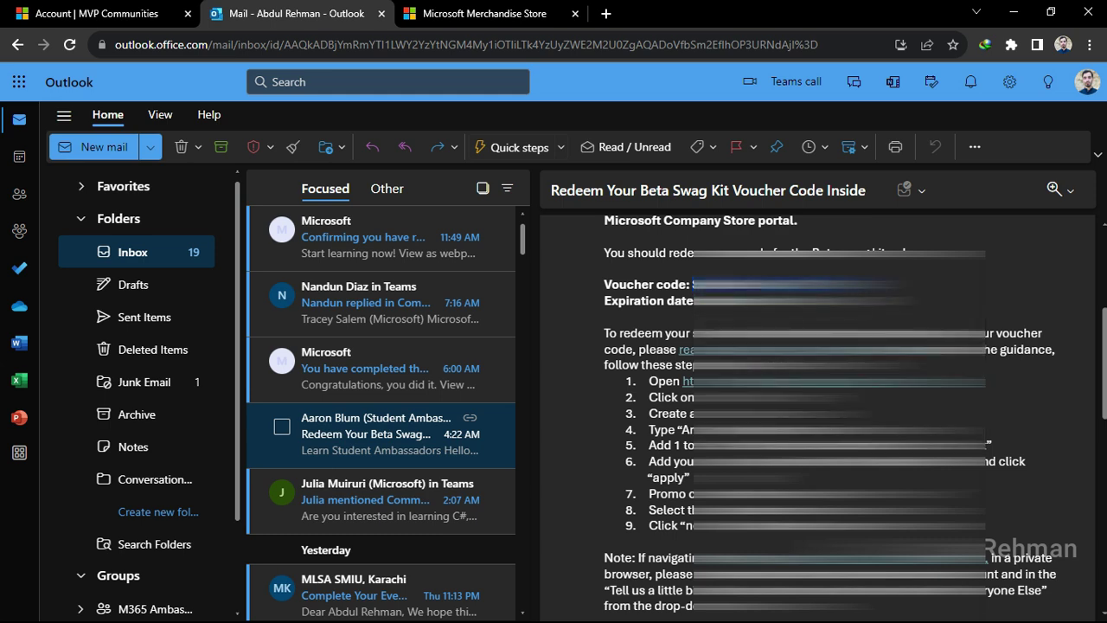
{"action": "left_click", "coordinate": [481, 12]}
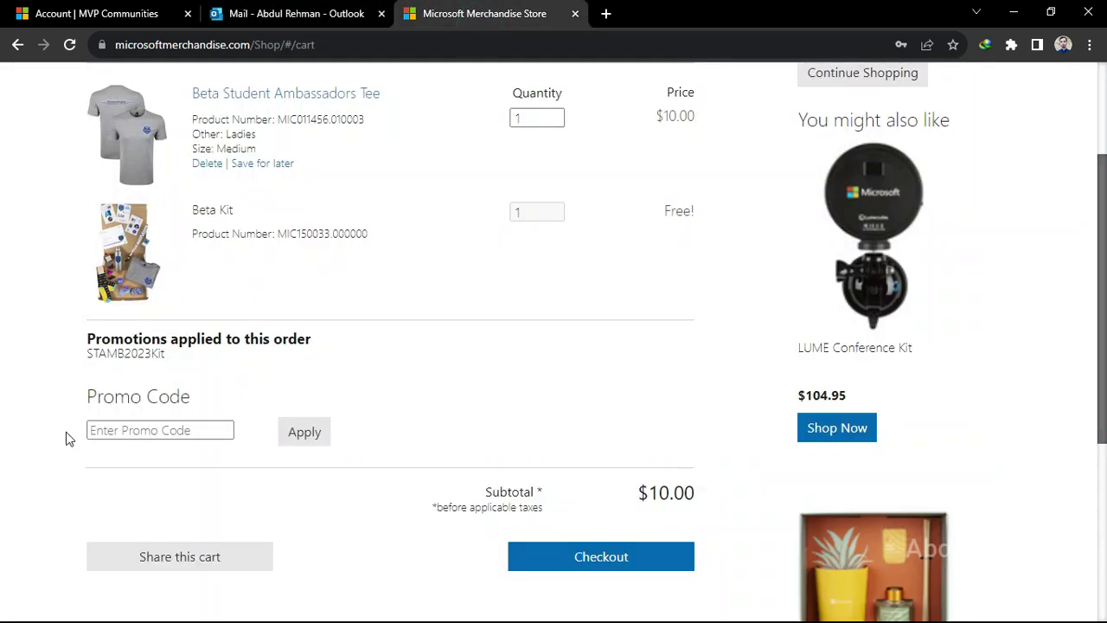
{"action": "right_click", "coordinate": [129, 433]}
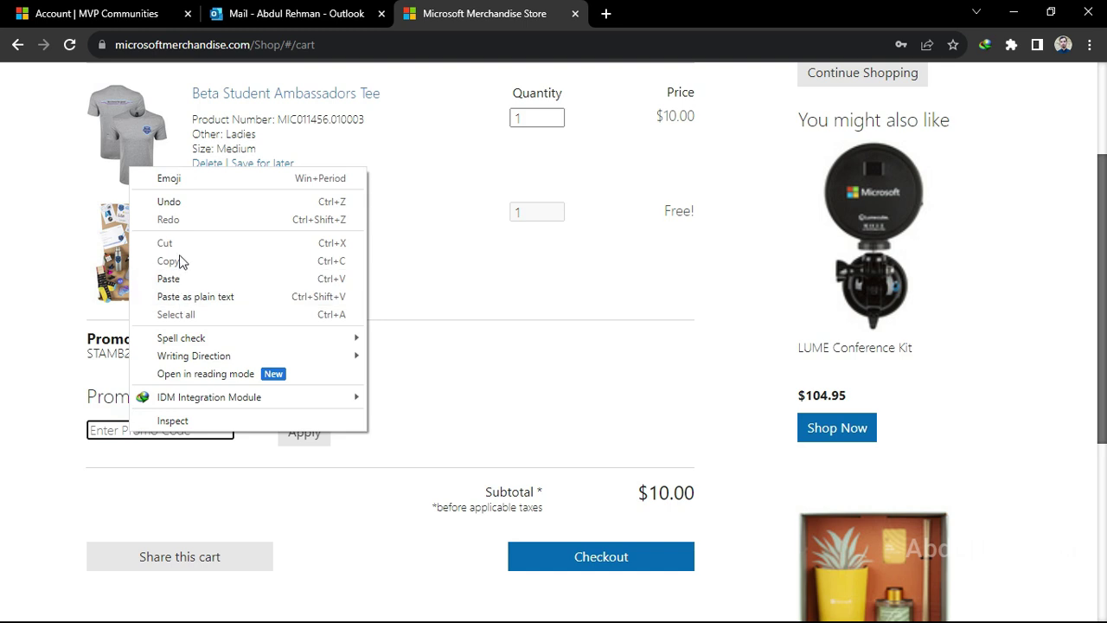
{"action": "left_click", "coordinate": [193, 279]}
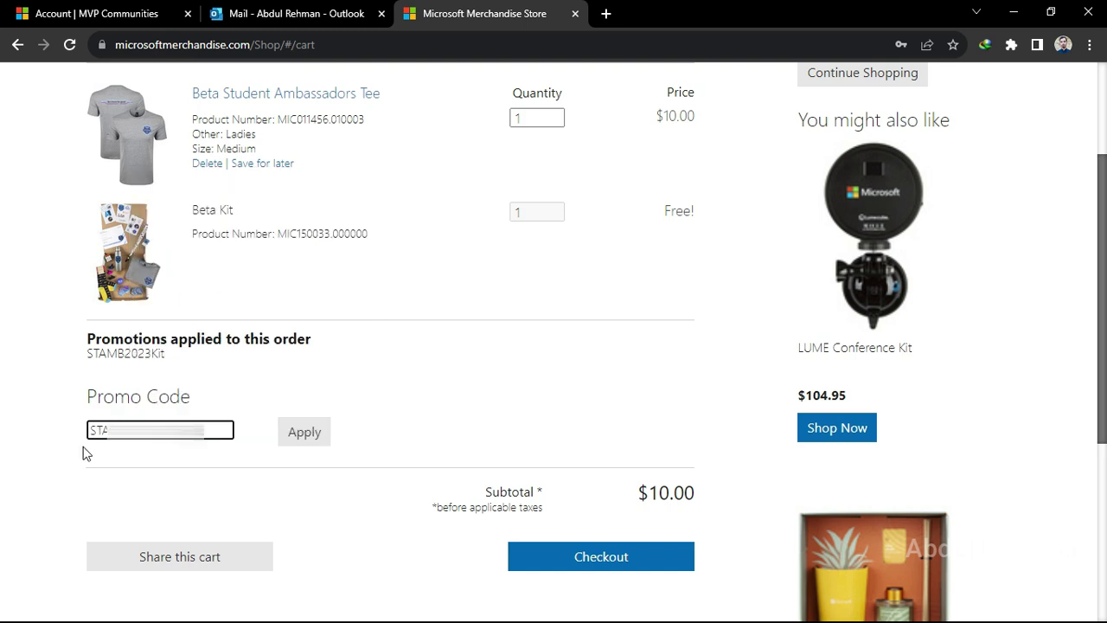
{"action": "left_click", "coordinate": [317, 433]}
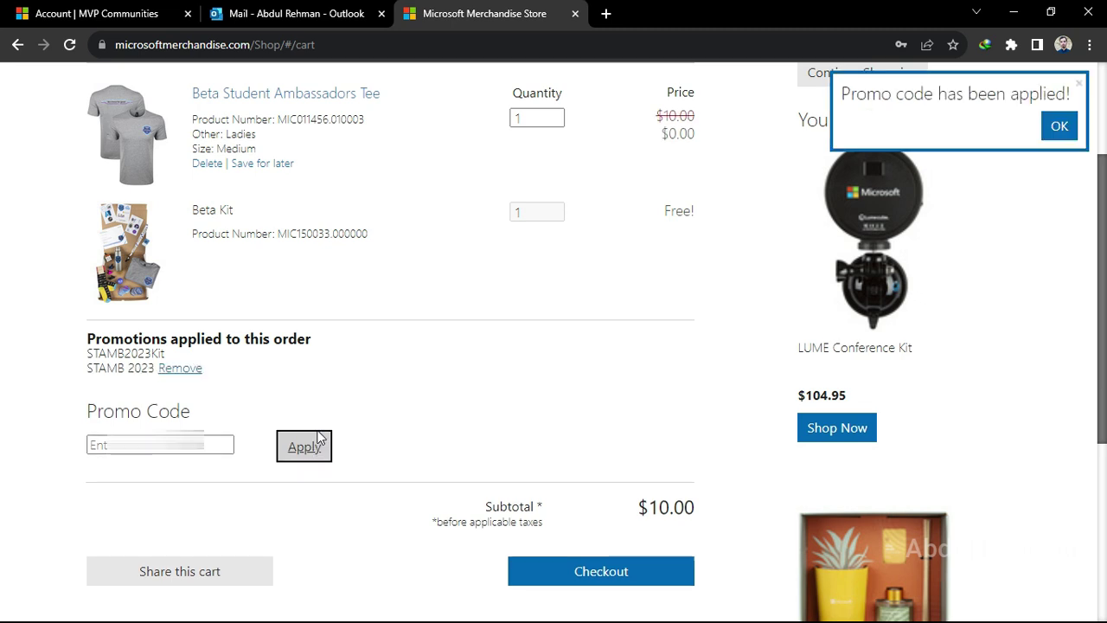
{"action": "left_click", "coordinate": [1060, 128]}
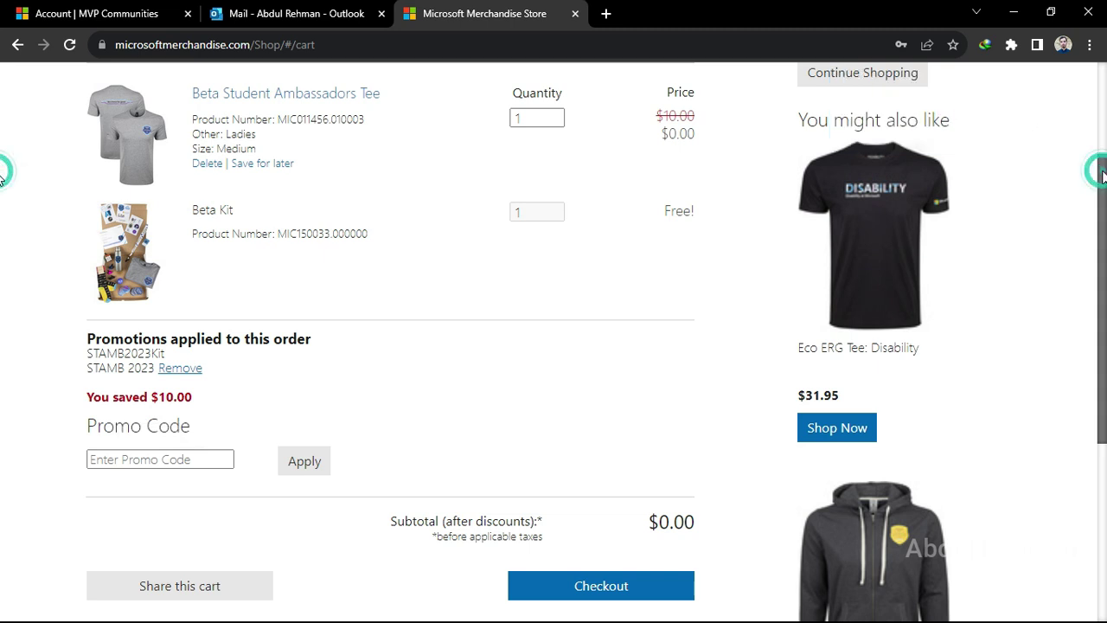
Proceed from the cart to checkout and use the billing address as the shipping address.
{"action": "scroll", "coordinate": [144, 356], "scroll_direction": "down", "scroll_amount": 1}
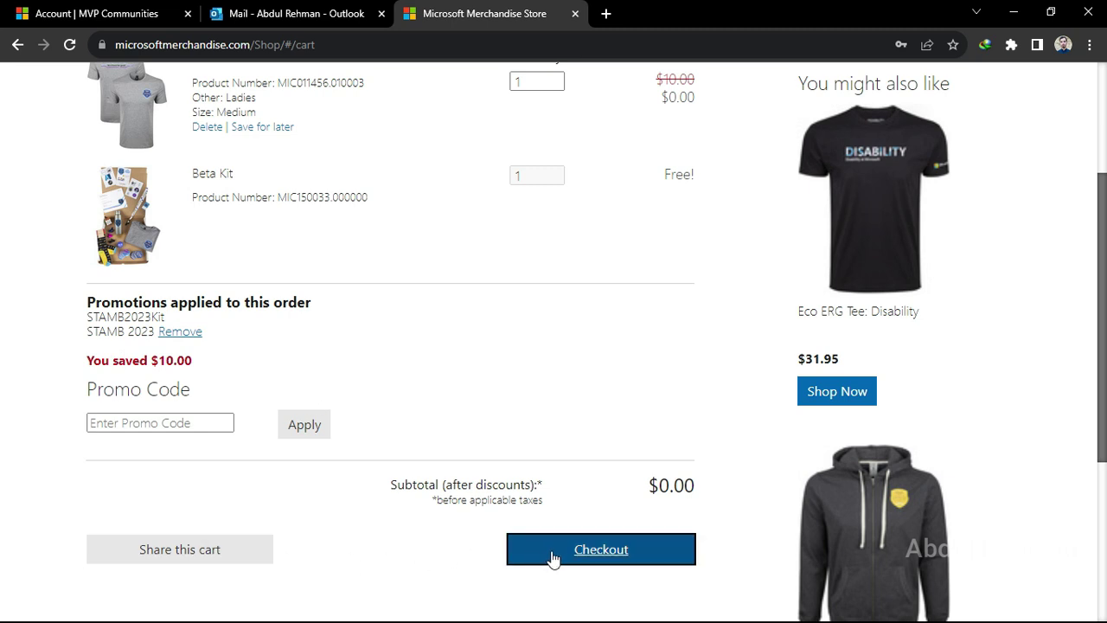
{"action": "left_click", "coordinate": [583, 554]}
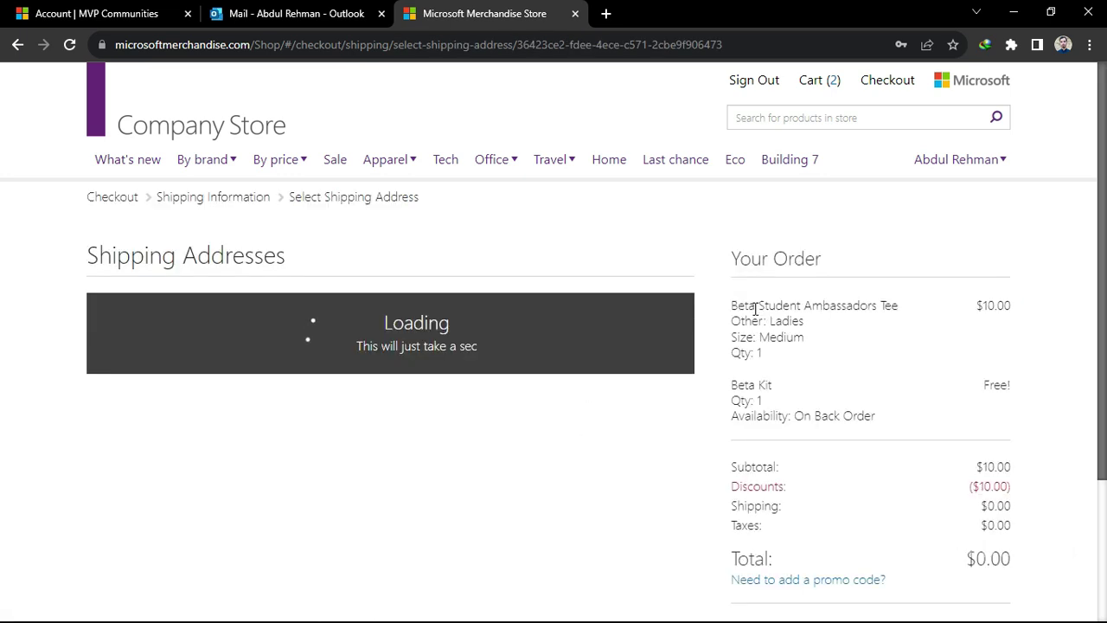
{"action": "scroll", "coordinate": [800, 242], "scroll_direction": "down", "scroll_amount": 2}
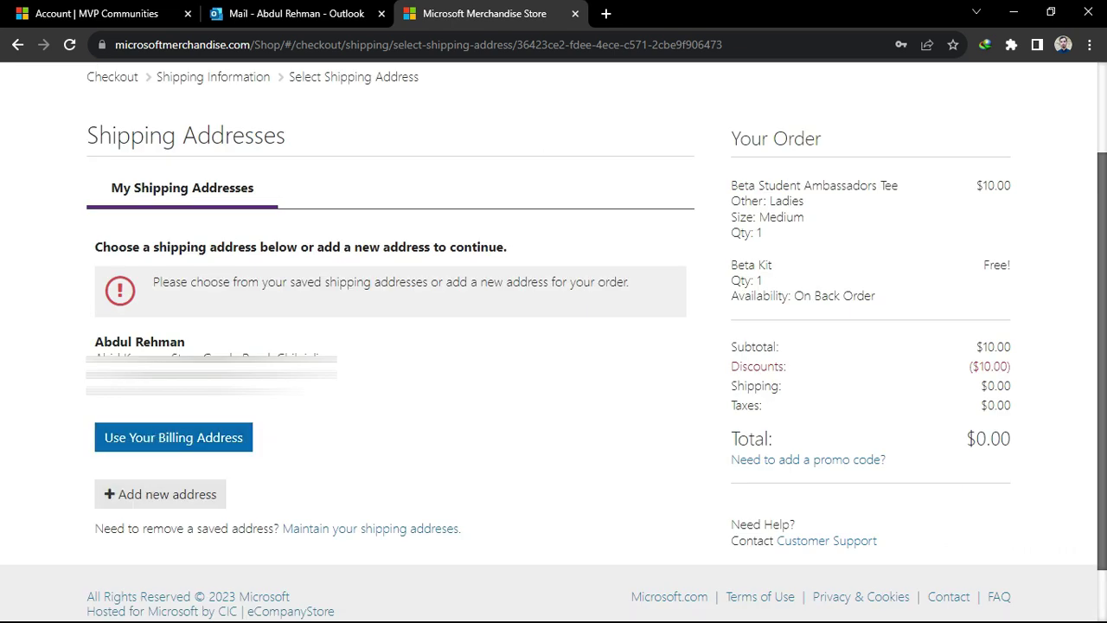
{"action": "left_click", "coordinate": [198, 437]}
{"action": "left_click", "coordinate": [183, 441]}
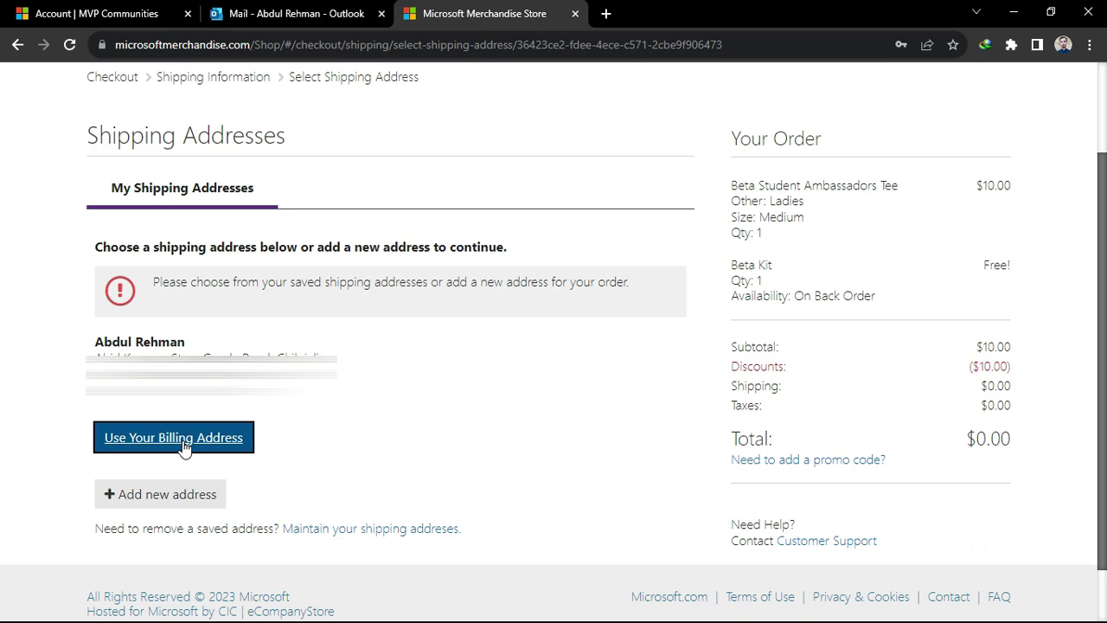
{"action": "left_click", "coordinate": [184, 441]}
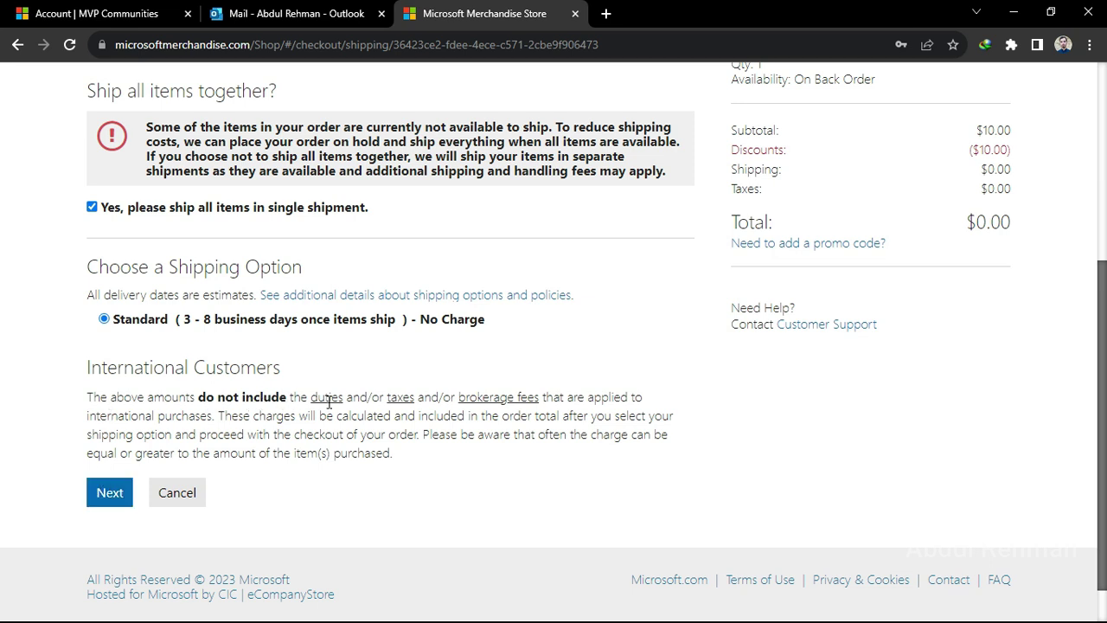
Submit the shipping options with a single shipment and Standard delivery, dismiss the account notification and continue to the order review.
{"action": "left_click", "coordinate": [110, 499]}
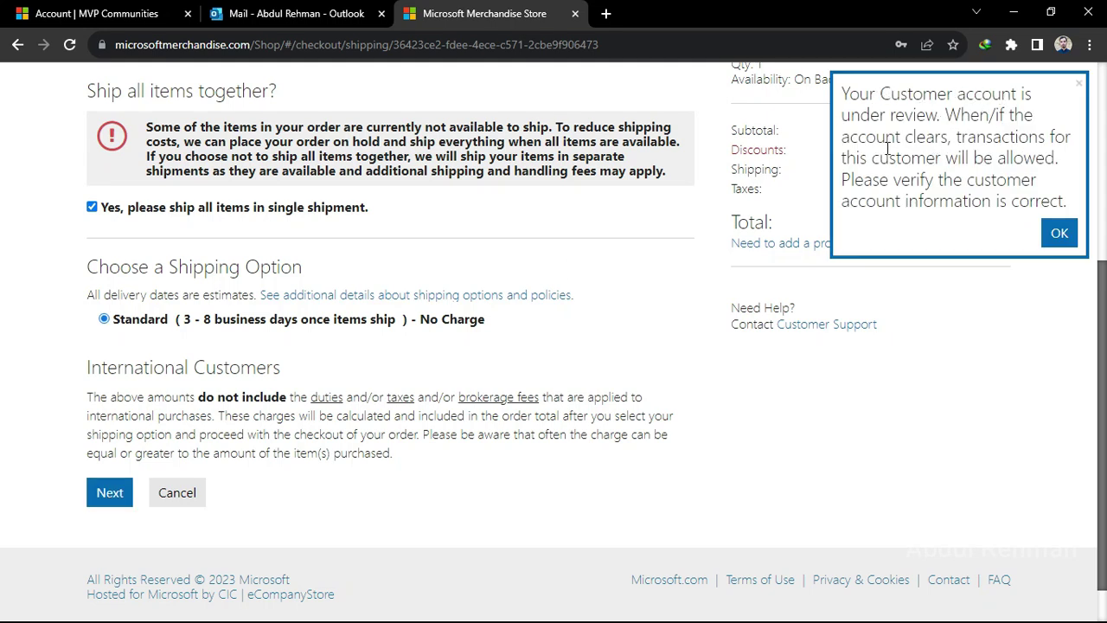
{"action": "left_click", "coordinate": [946, 191]}
{"action": "left_click", "coordinate": [116, 458]}
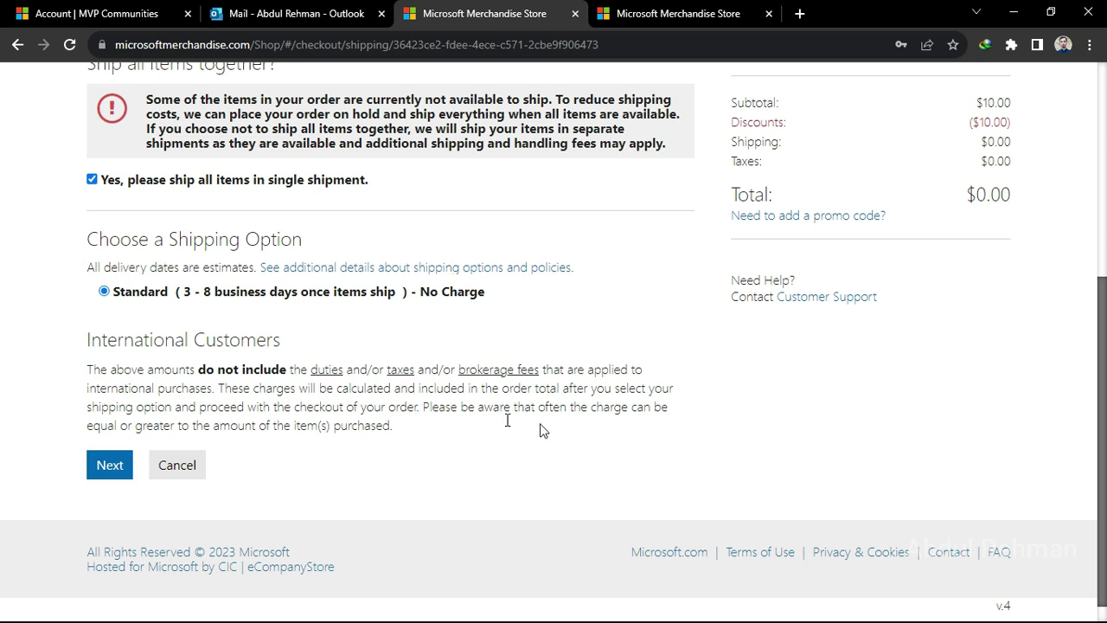
{"action": "left_click", "coordinate": [103, 470]}
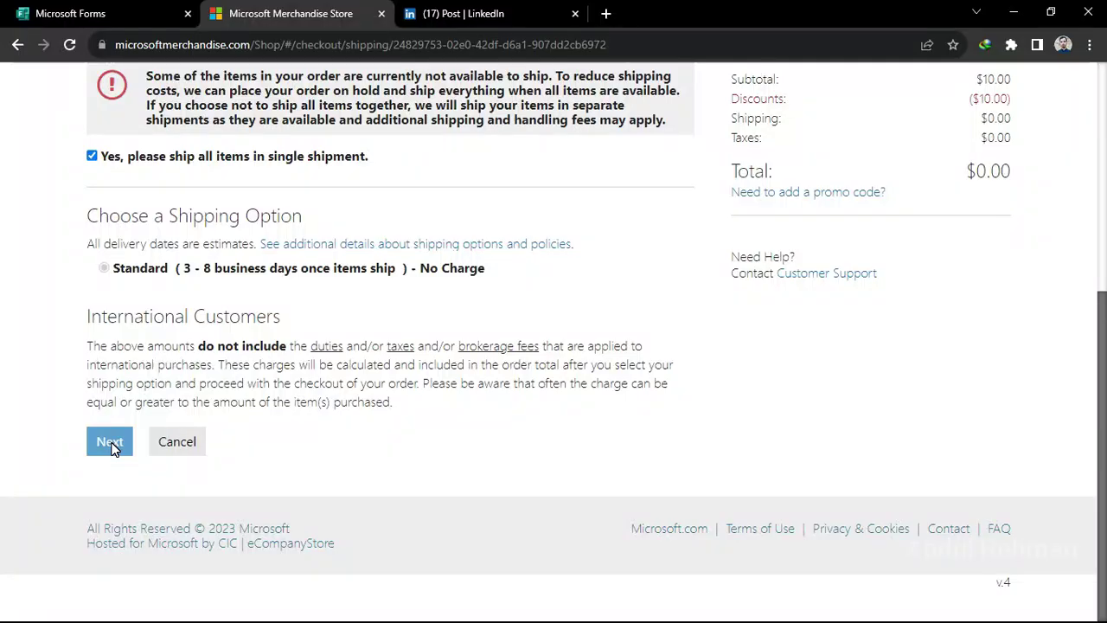
{"action": "left_click", "coordinate": [110, 442]}
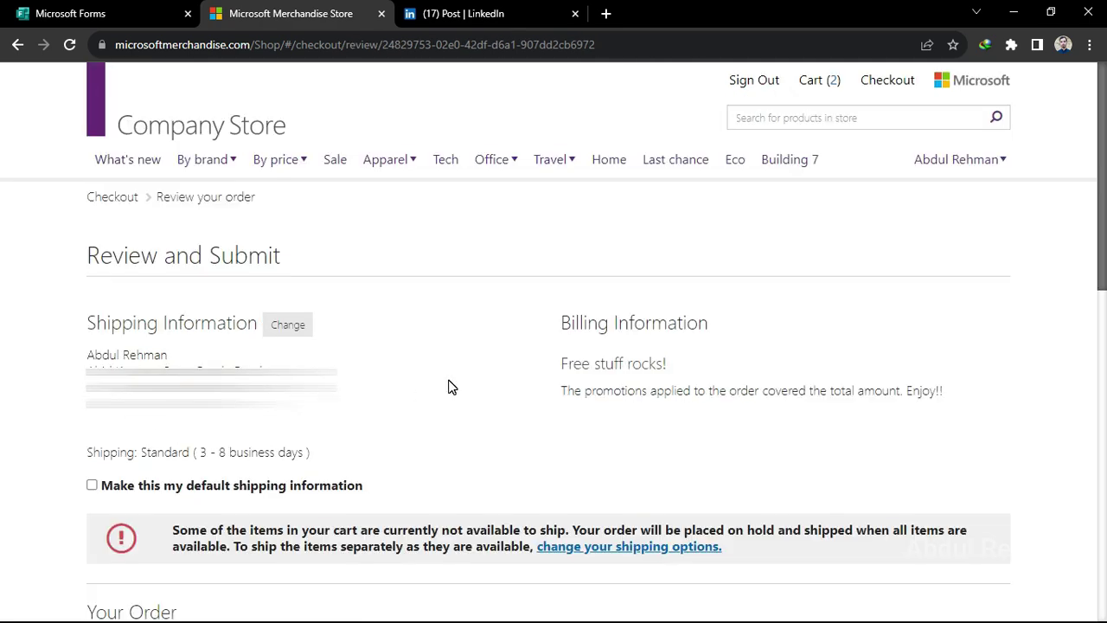
Make the shipping information the default and review the order summary down to the gift message.
{"action": "left_click", "coordinate": [92, 485]}
{"action": "scroll", "coordinate": [1105, 130], "scroll_direction": "down", "scroll_amount": 5}
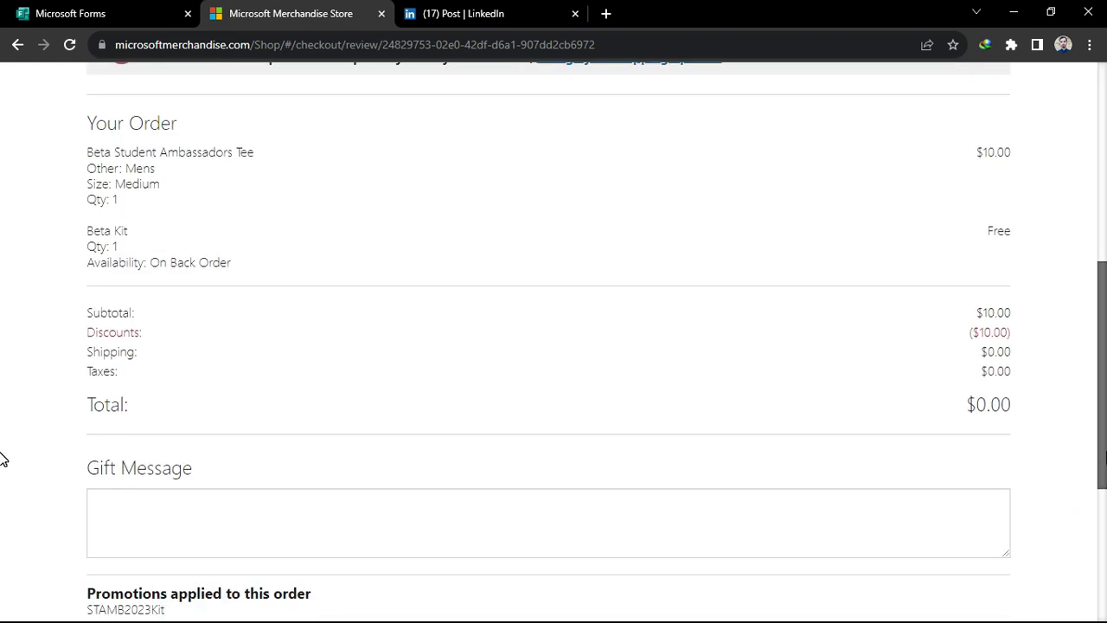
{"action": "left_click_drag", "start_coordinate": [1104, 458], "coordinate": [1104, 462]}
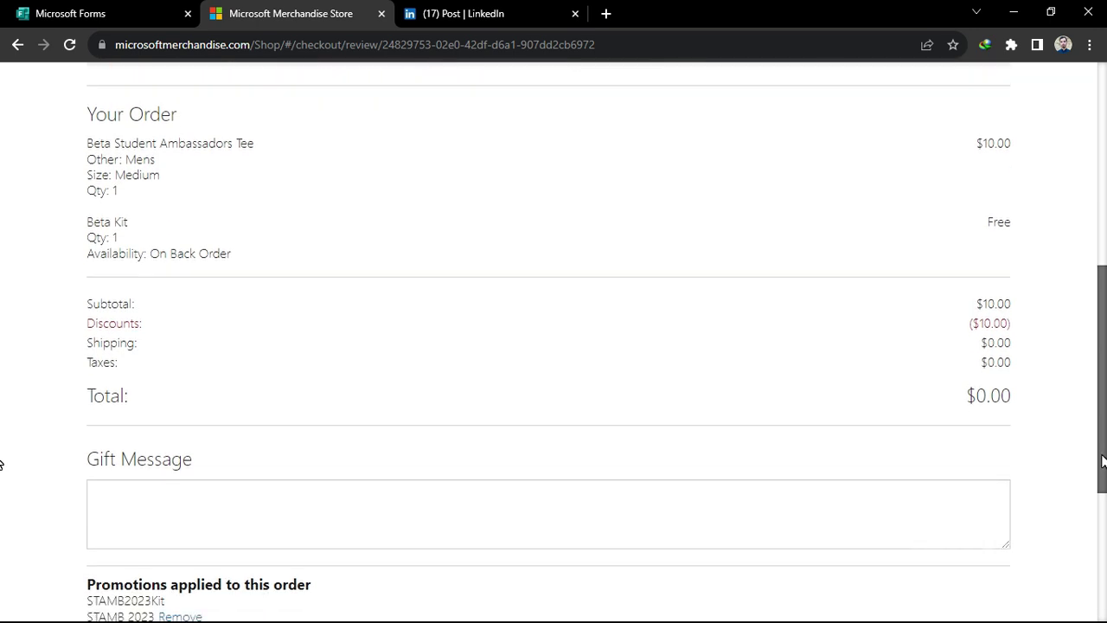
{"action": "scroll", "coordinate": [1104, 463], "scroll_direction": "down", "scroll_amount": 3}
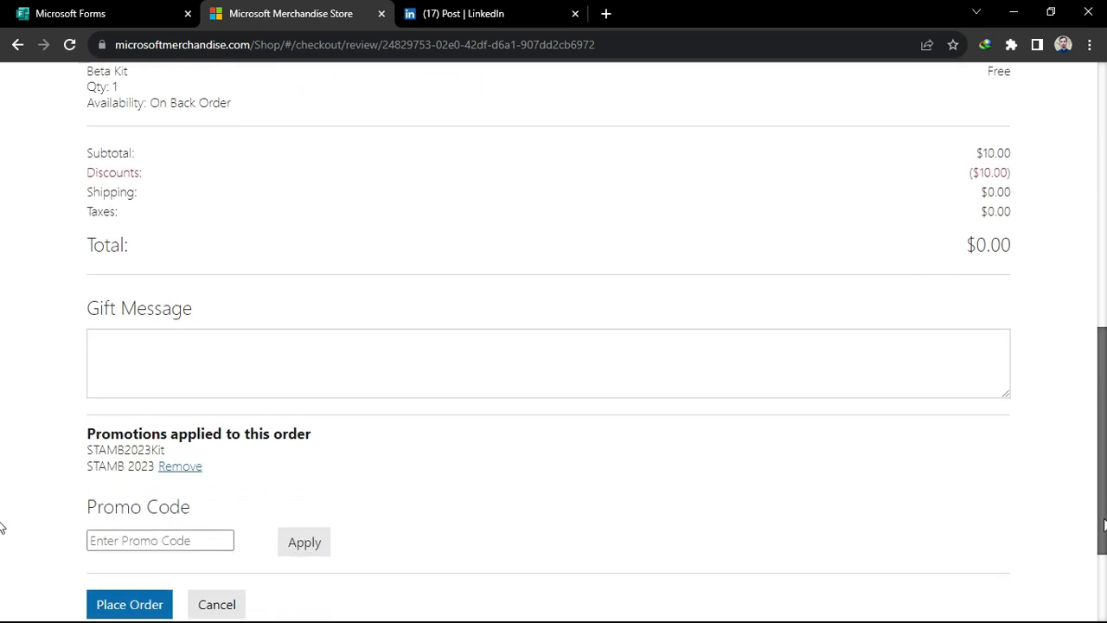
Enter the gift message "Thank you Microsoft Learn" and place the order.
{"action": "left_click", "coordinate": [526, 259]}
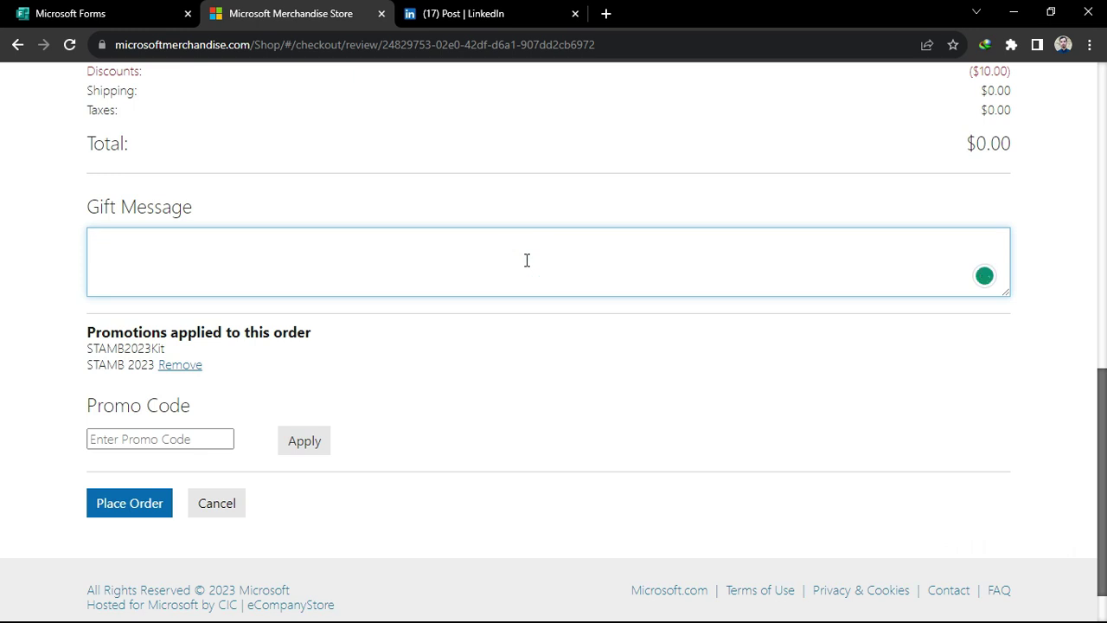
{"action": "type", "text": "Thank you Microsoft Learn"}
{"action": "left_click", "coordinate": [514, 341]}
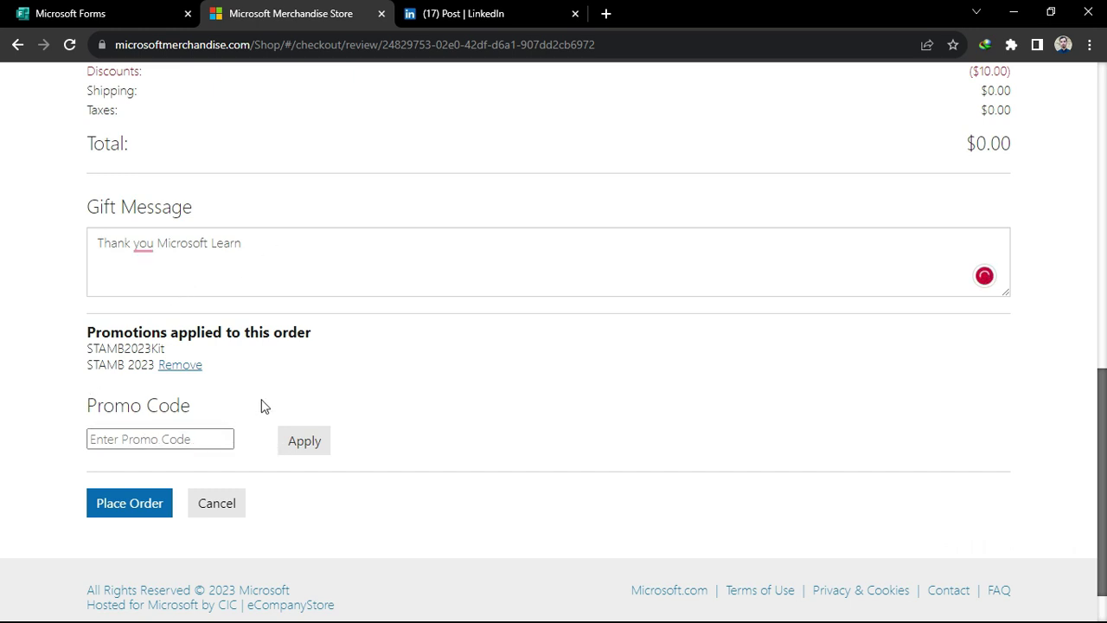
{"action": "left_click", "coordinate": [143, 508]}
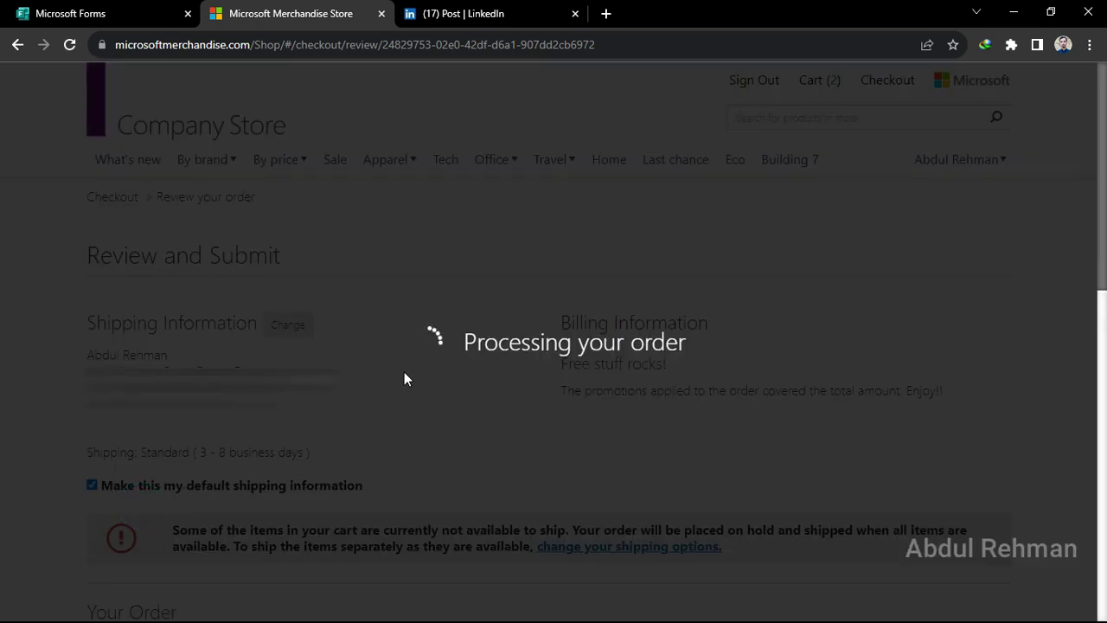